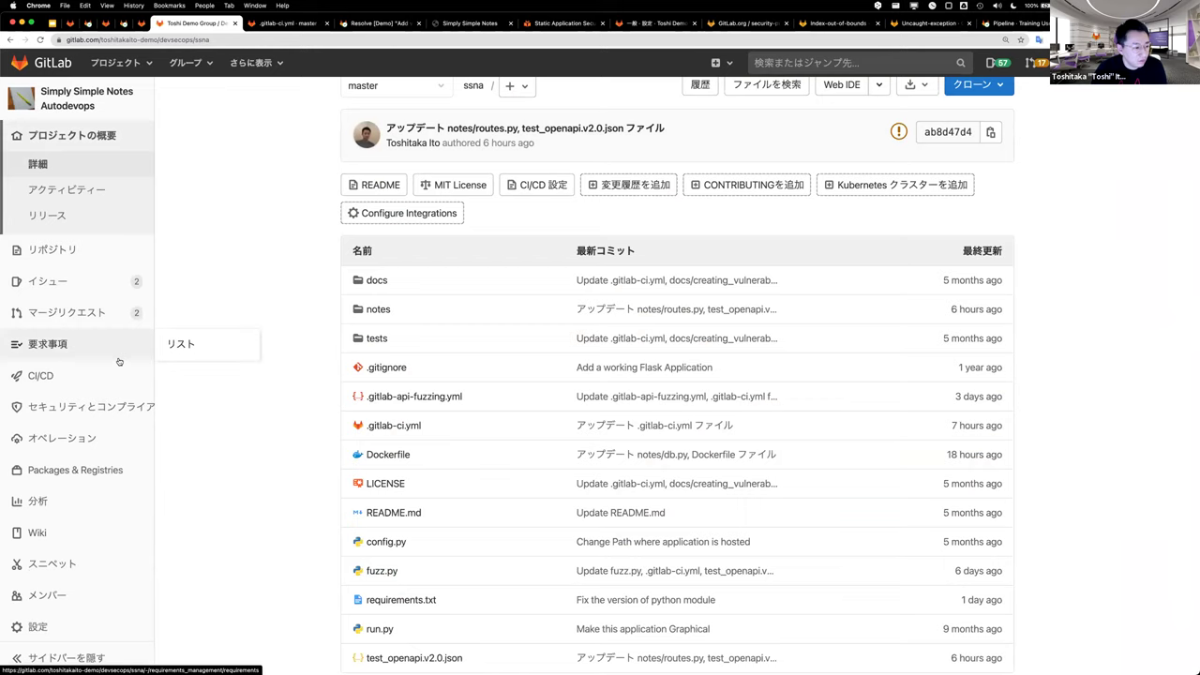
Open the project's CI/CD pipeline list in a new browser tab and switch to it
scroll(118, 370, "down", 1)
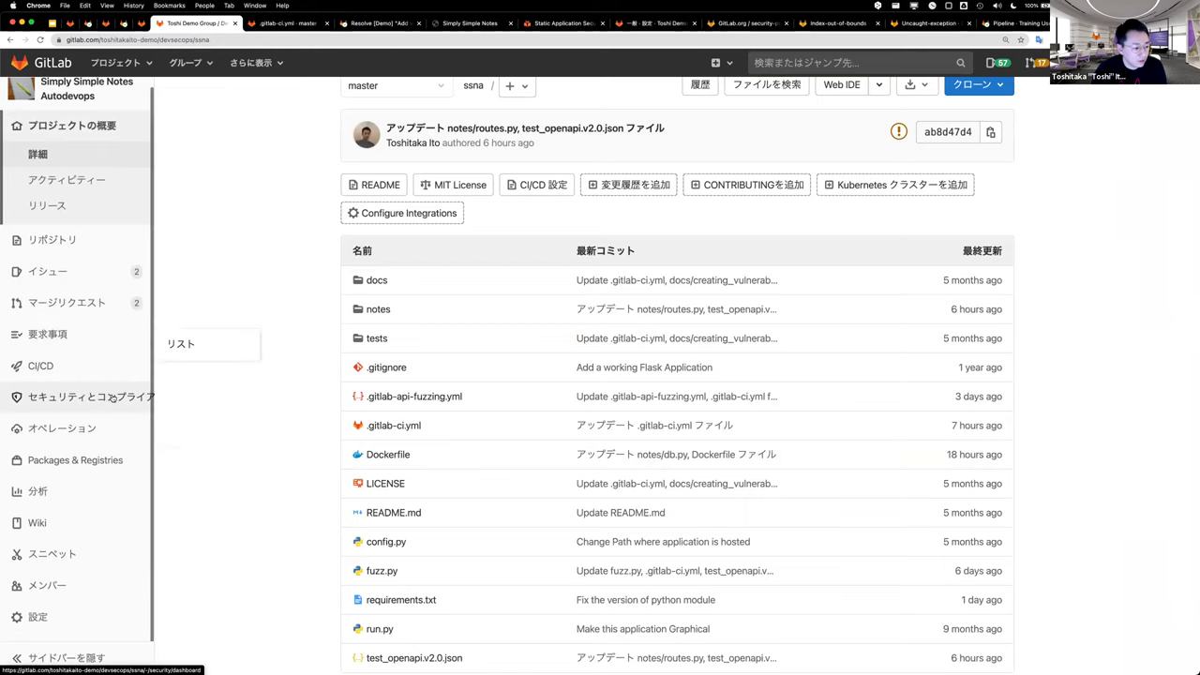
mouse_move(113, 397)
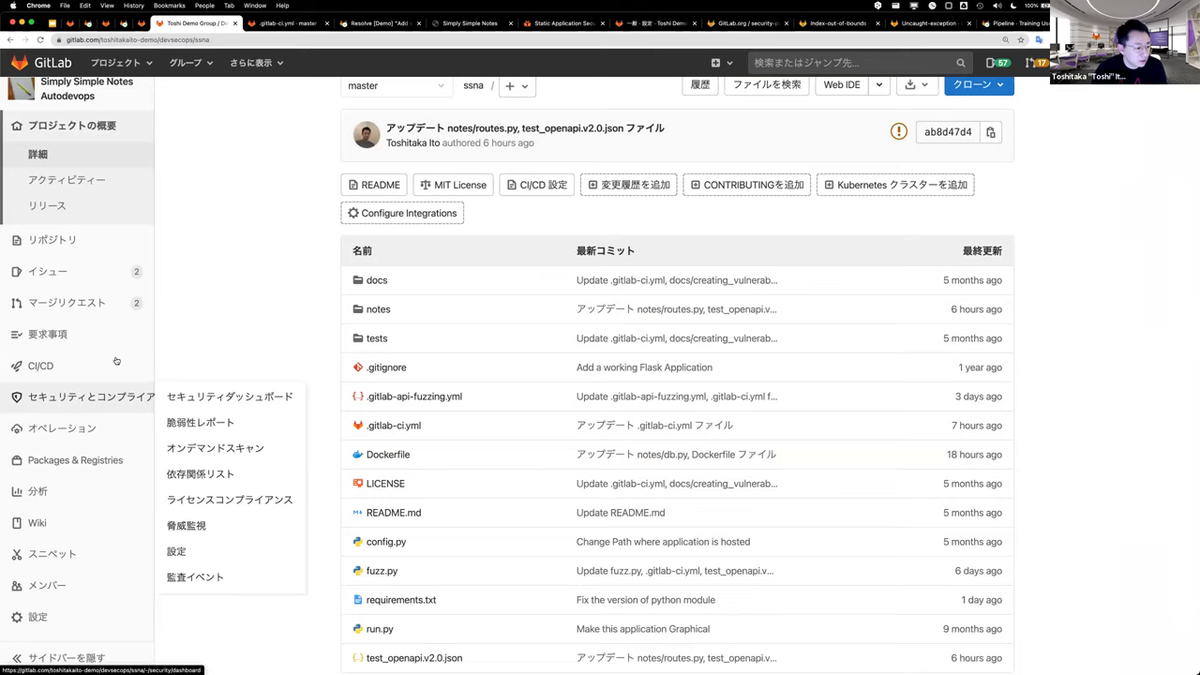
mouse_move(115, 362)
left_click(237, 336, "super")
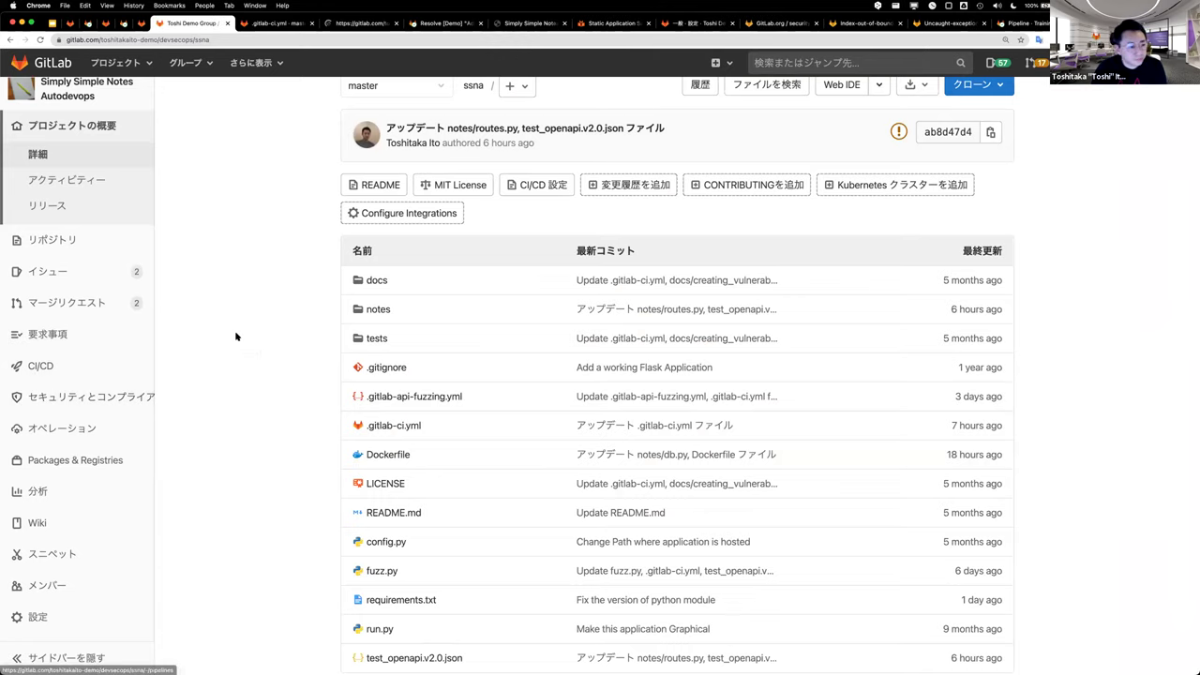
left_click(356, 23)
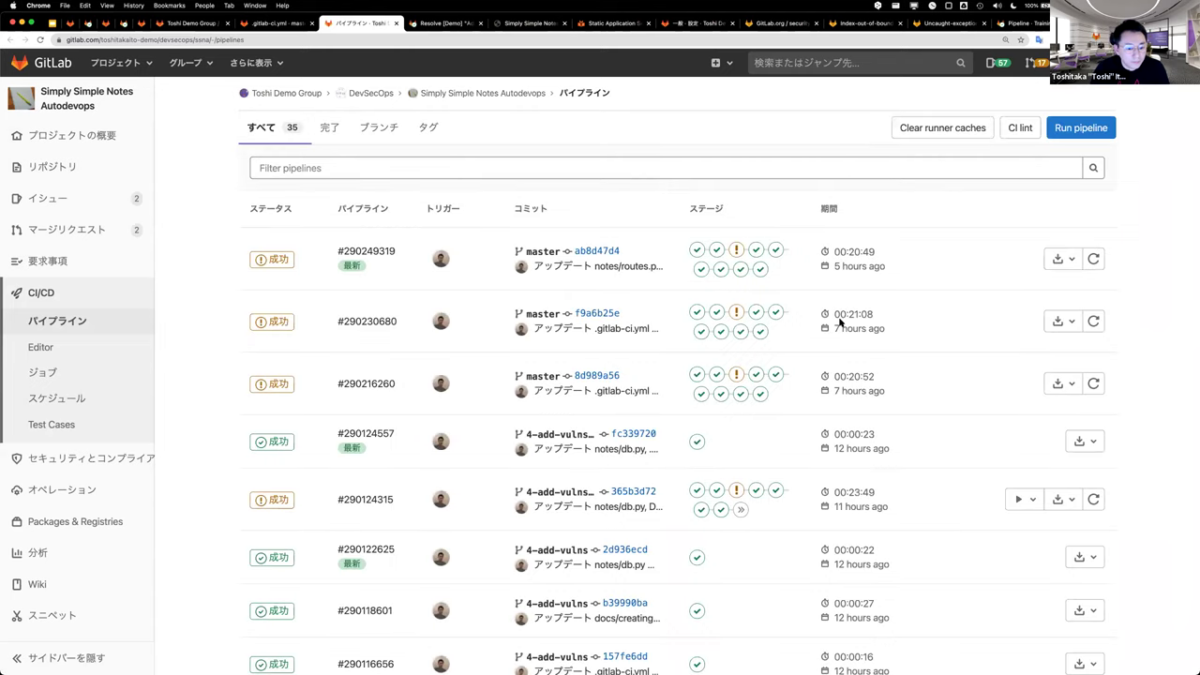
Open the details of the latest master pipeline, #290249319
scroll(840, 322, "down", 2)
scroll(840, 323, "up", 2)
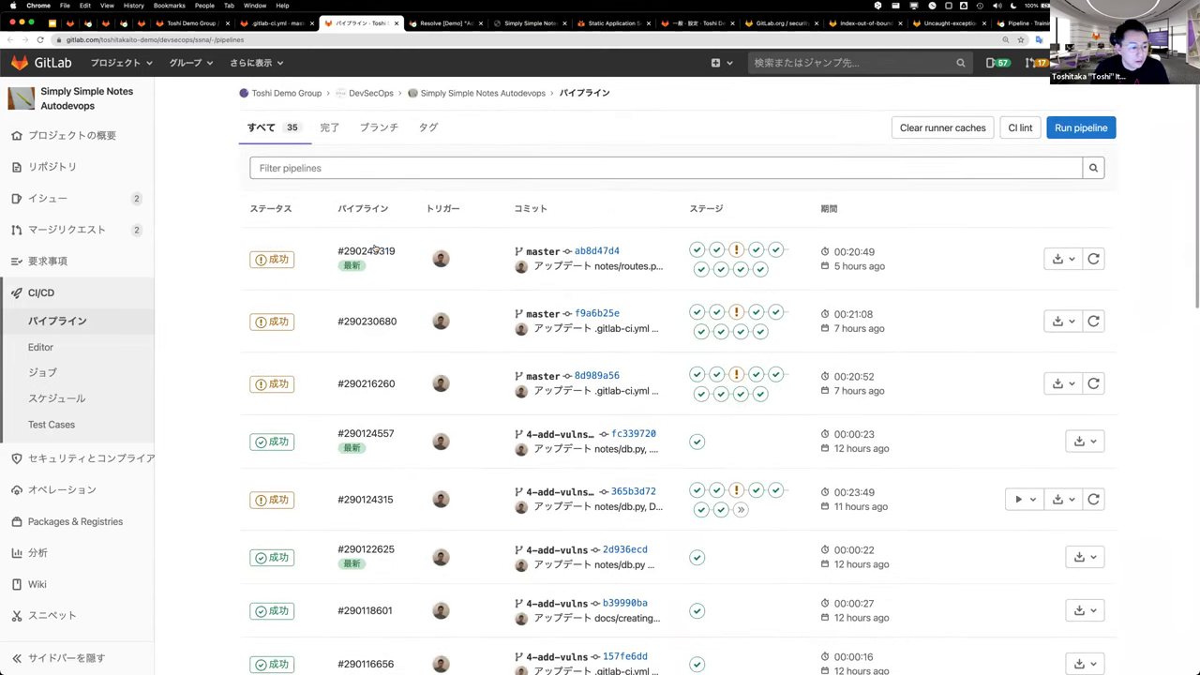
left_click(373, 250)
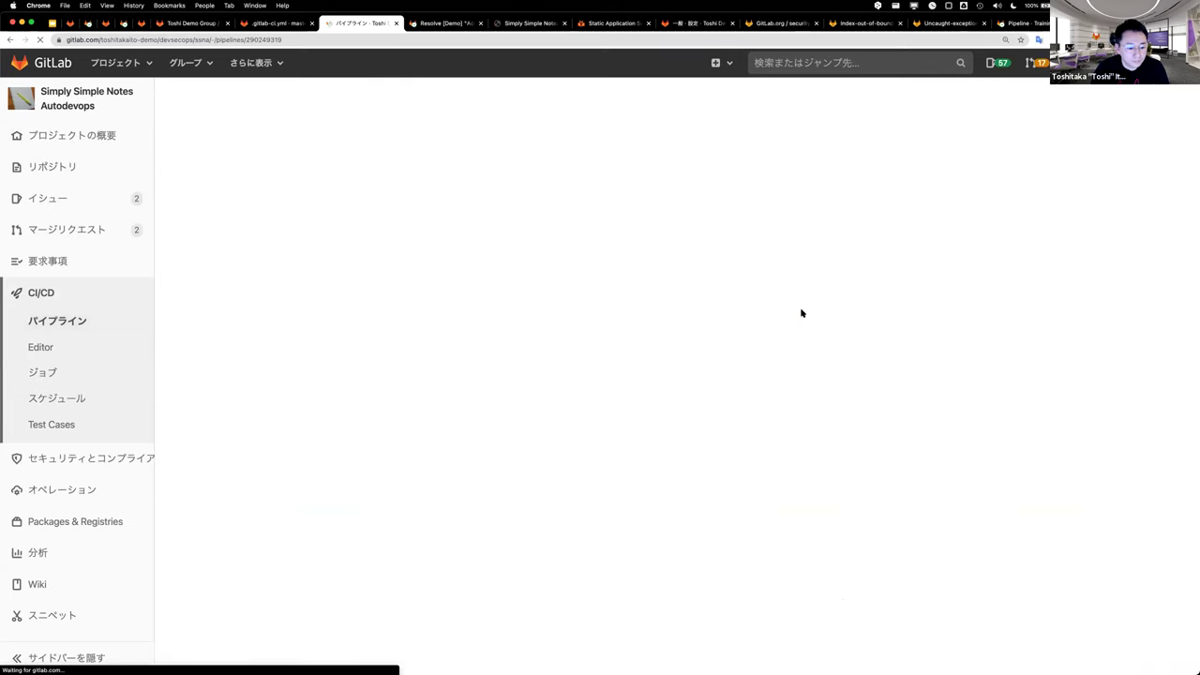
Examine the pipeline's jobs across all stages from Build and Test through C-fuzz, Review, Dast, Fuzz and Production
scroll(801, 312, "down", 2)
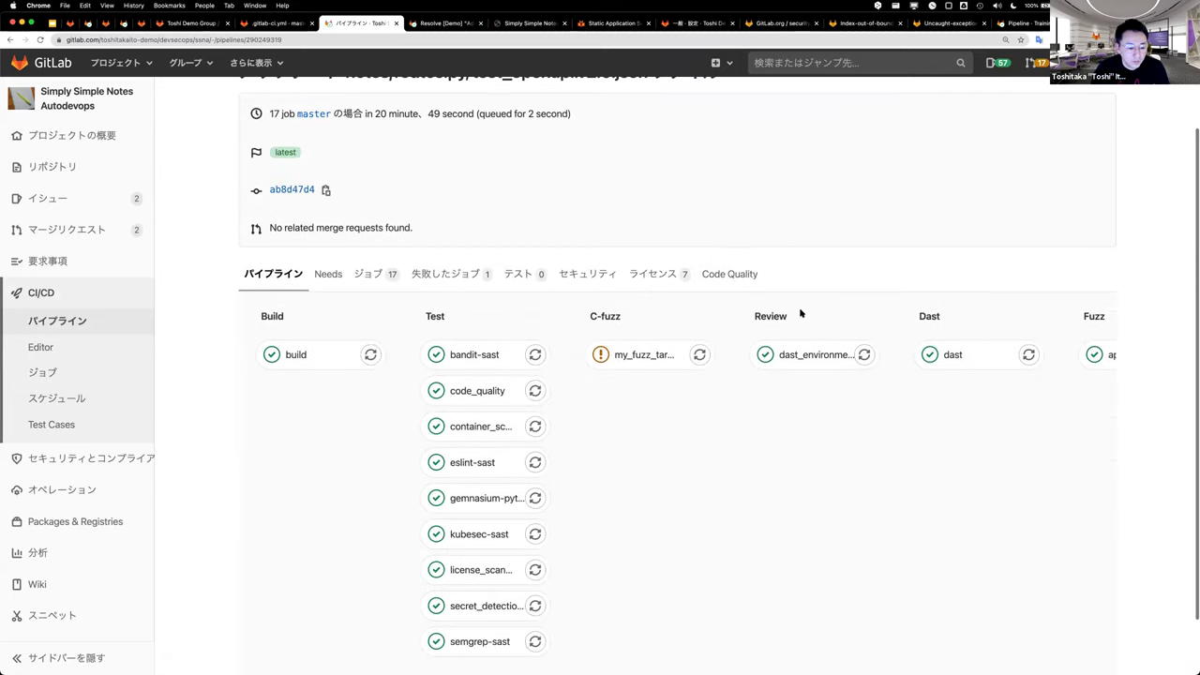
scroll(591, 293, "down", 2)
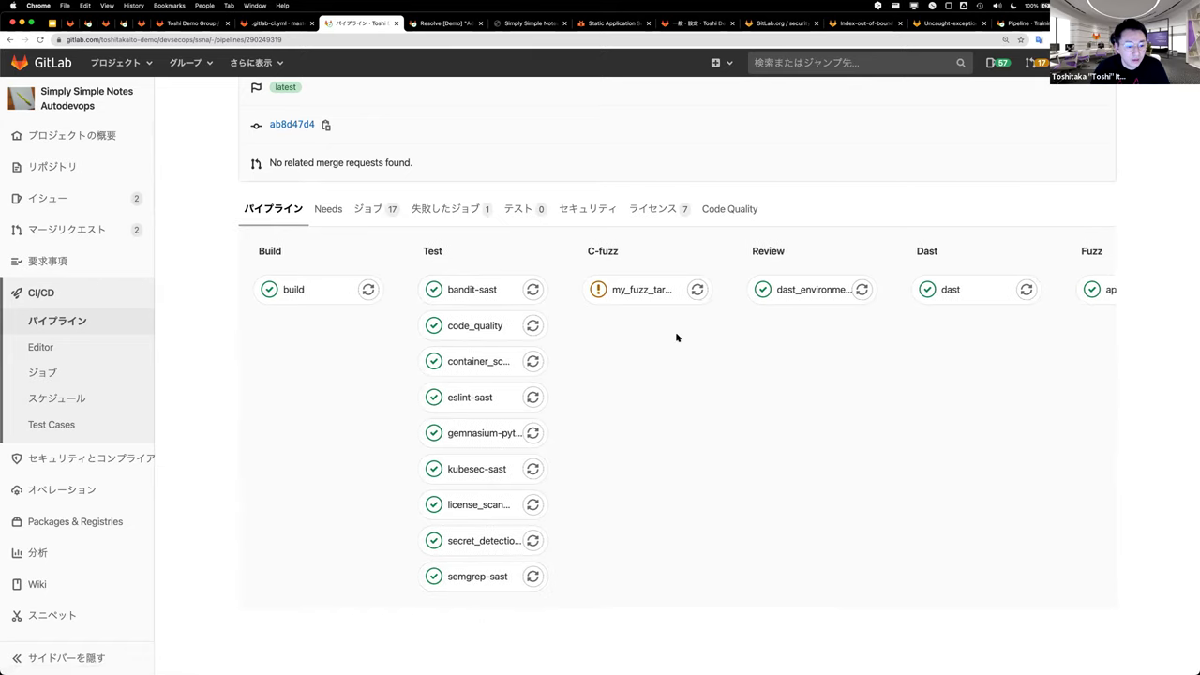
scroll(667, 335, "right", 1)
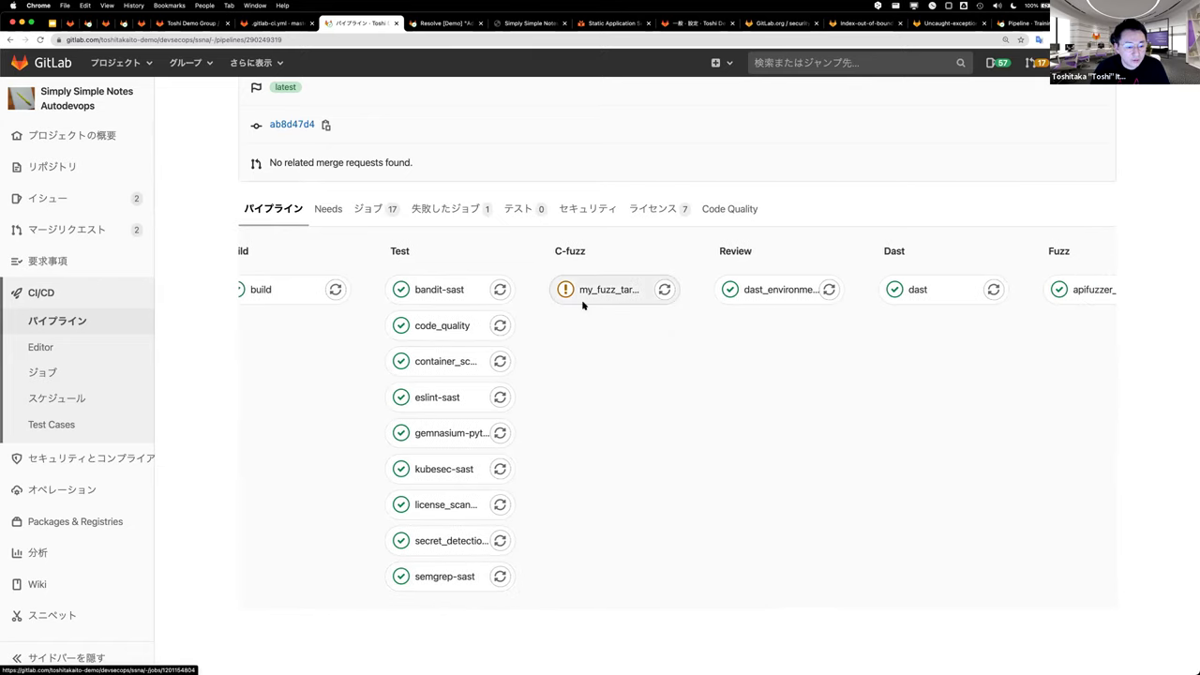
scroll(610, 306, "right", 1)
scroll(611, 307, "right", 3)
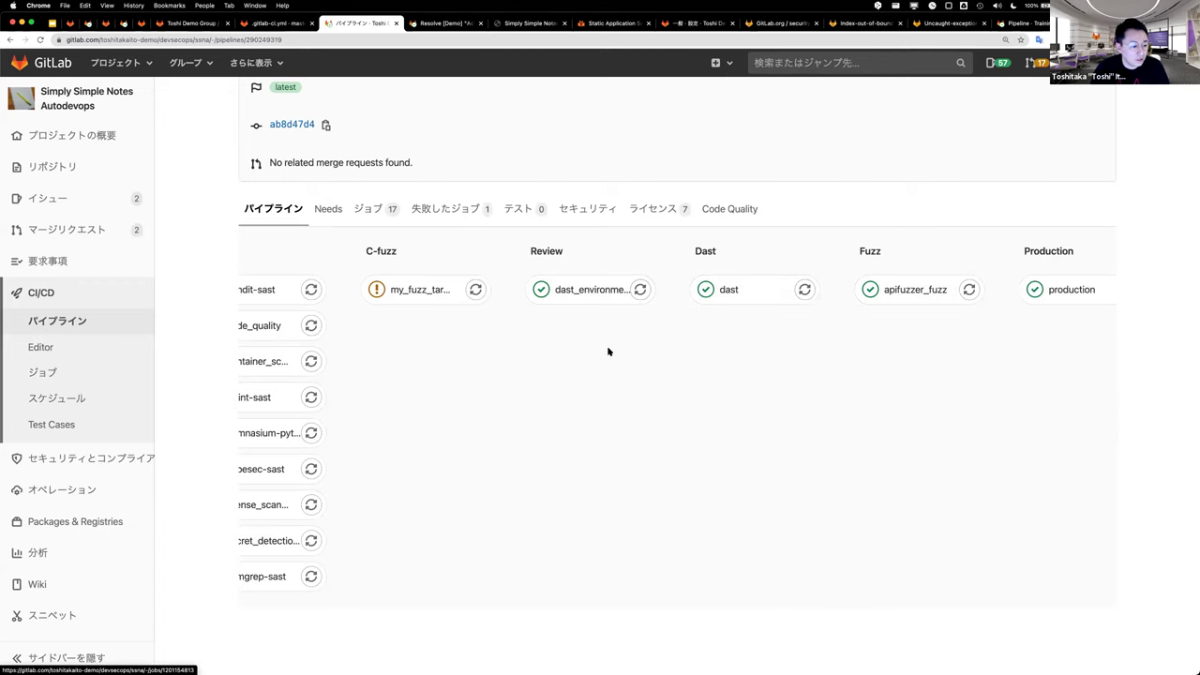
scroll(608, 351, "left", 5)
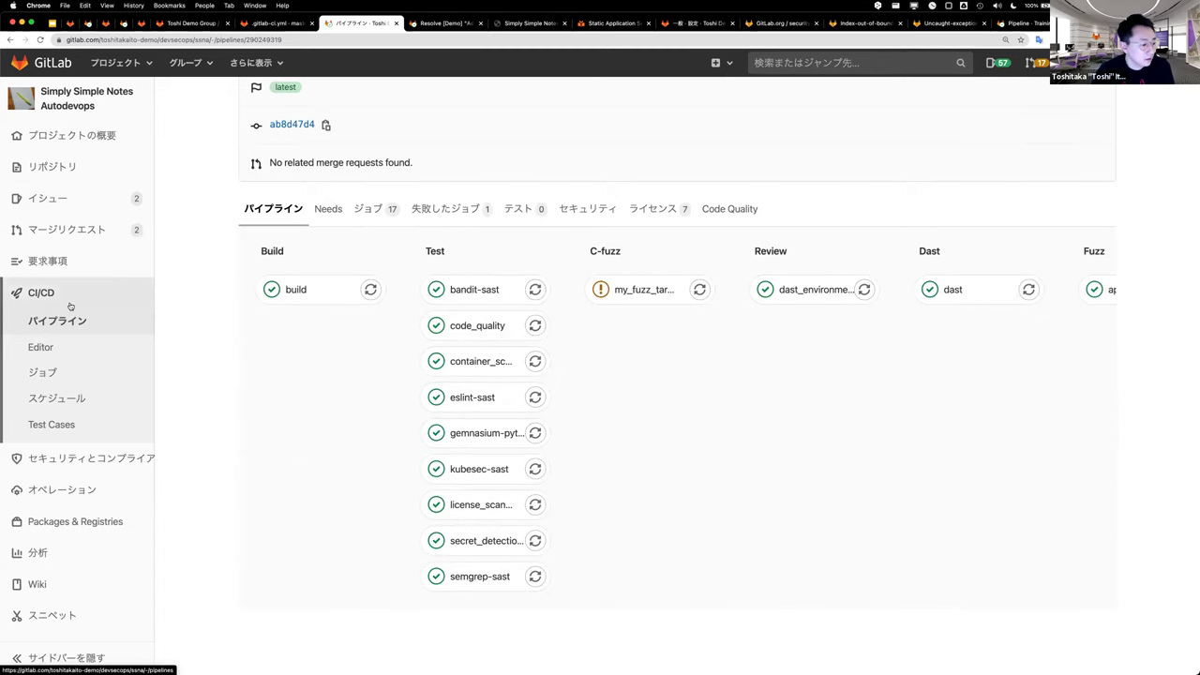
Open the project's vulnerability report (脆弱性レポート) and look over its severity summary and detected vulnerabilities
mouse_move(94, 457)
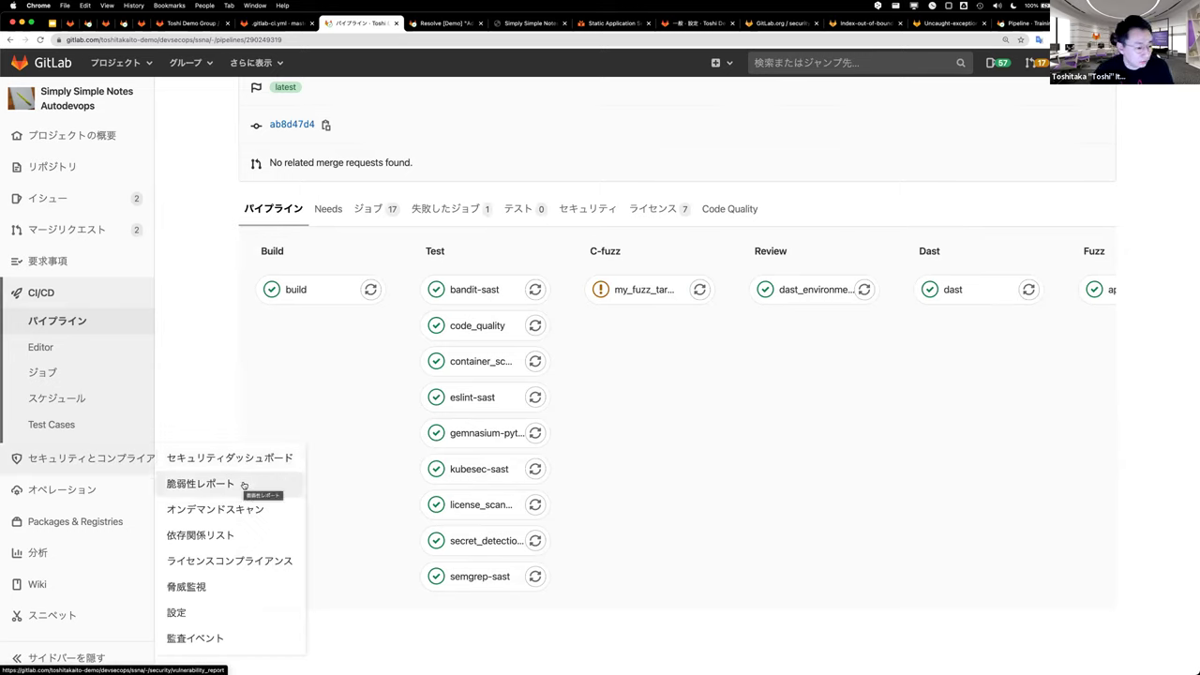
left_click(243, 486)
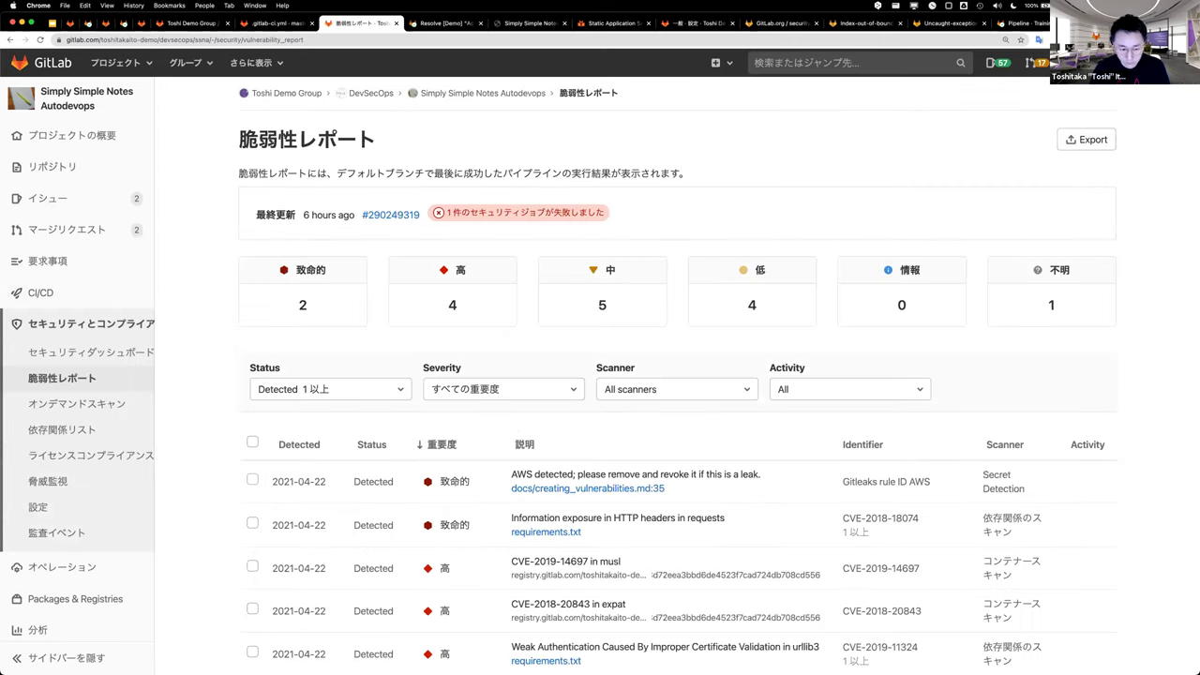
key("super+Tab")
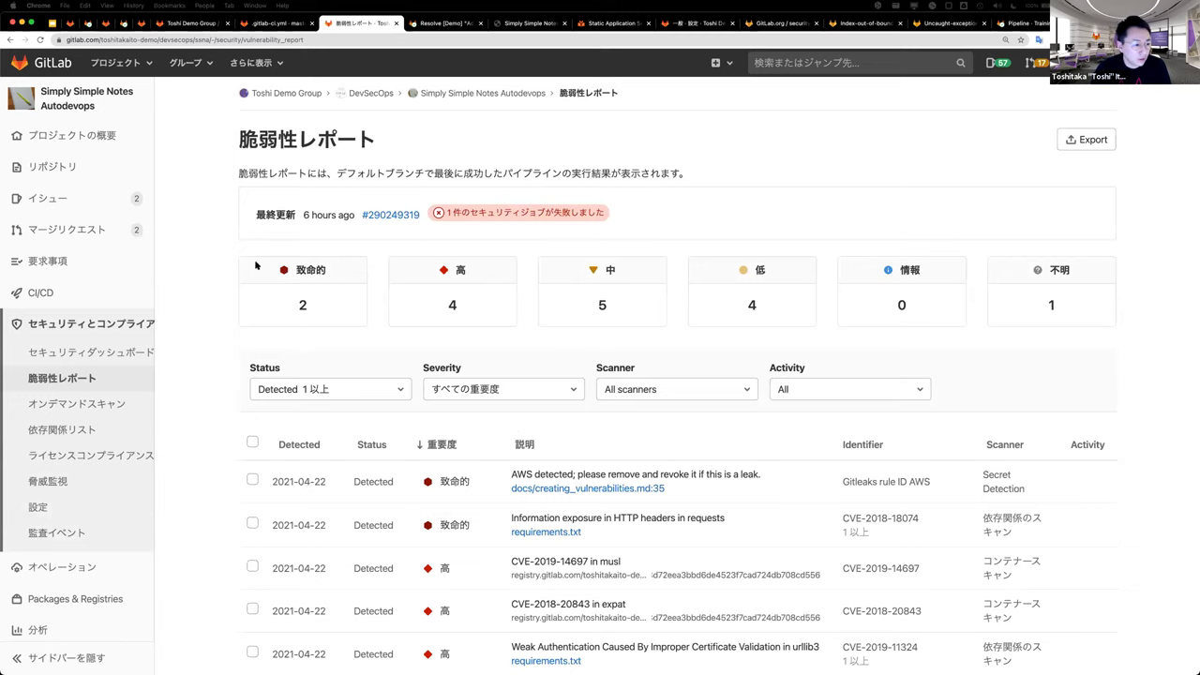
scroll(226, 252, "down", 3)
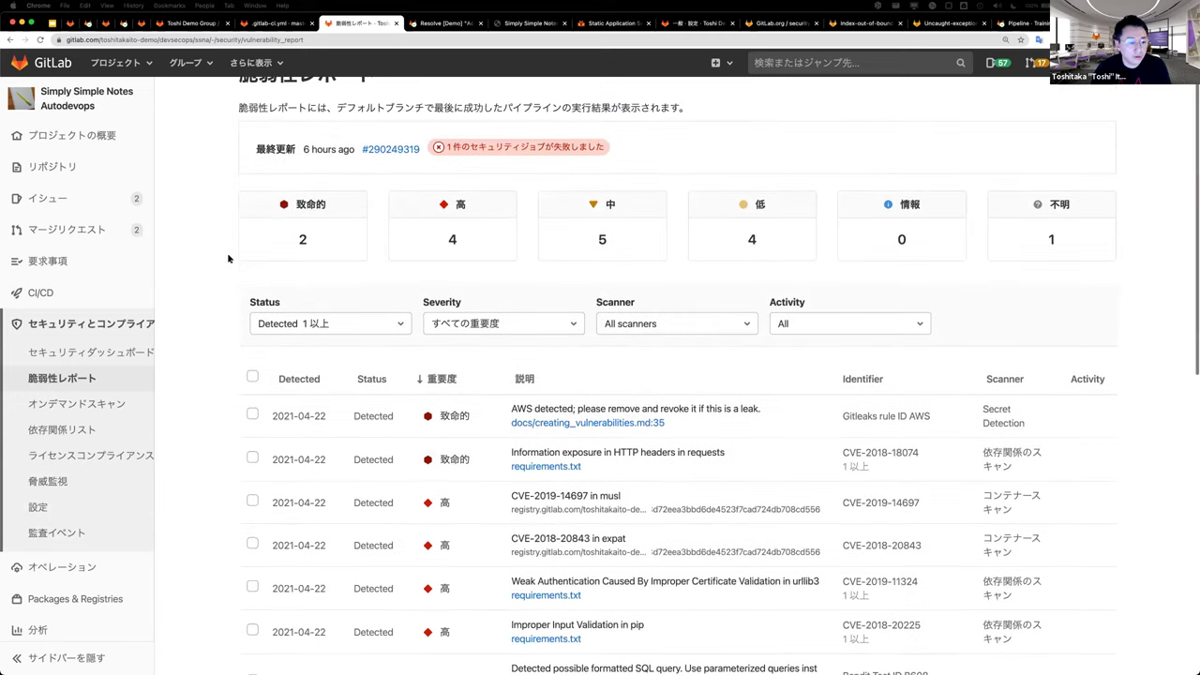
scroll(227, 252, "up", 3)
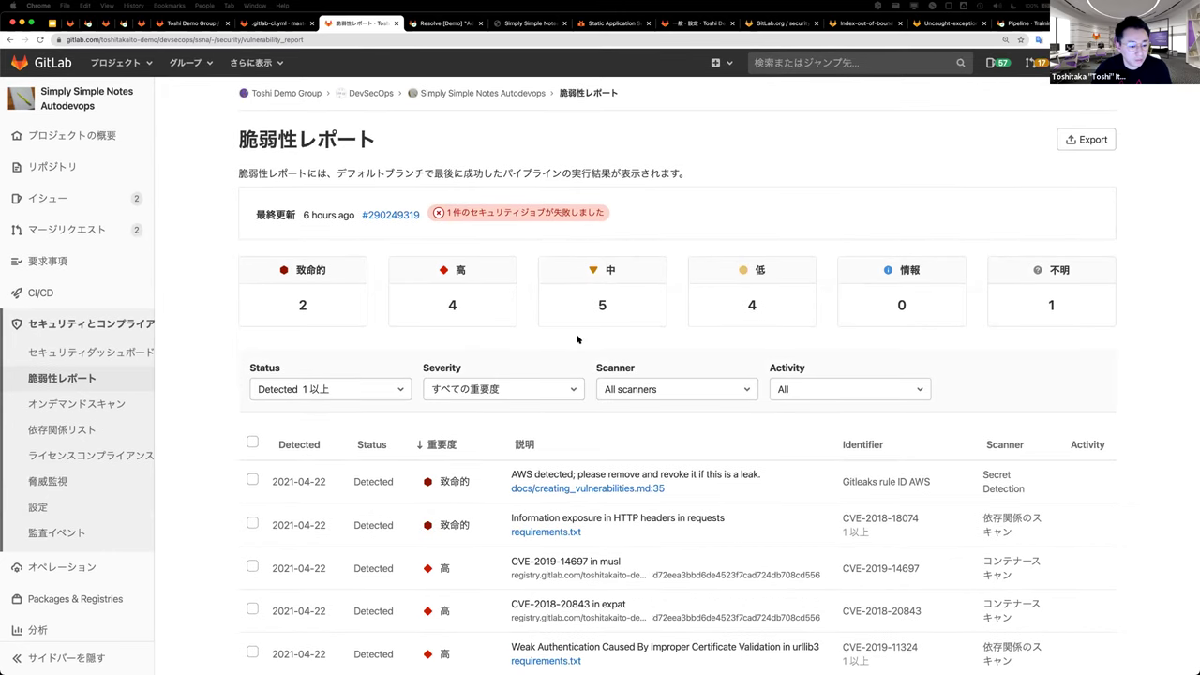
Filter the vulnerability report by scanner to container scanning (コンテナースキャン)
scroll(590, 342, "down", 2)
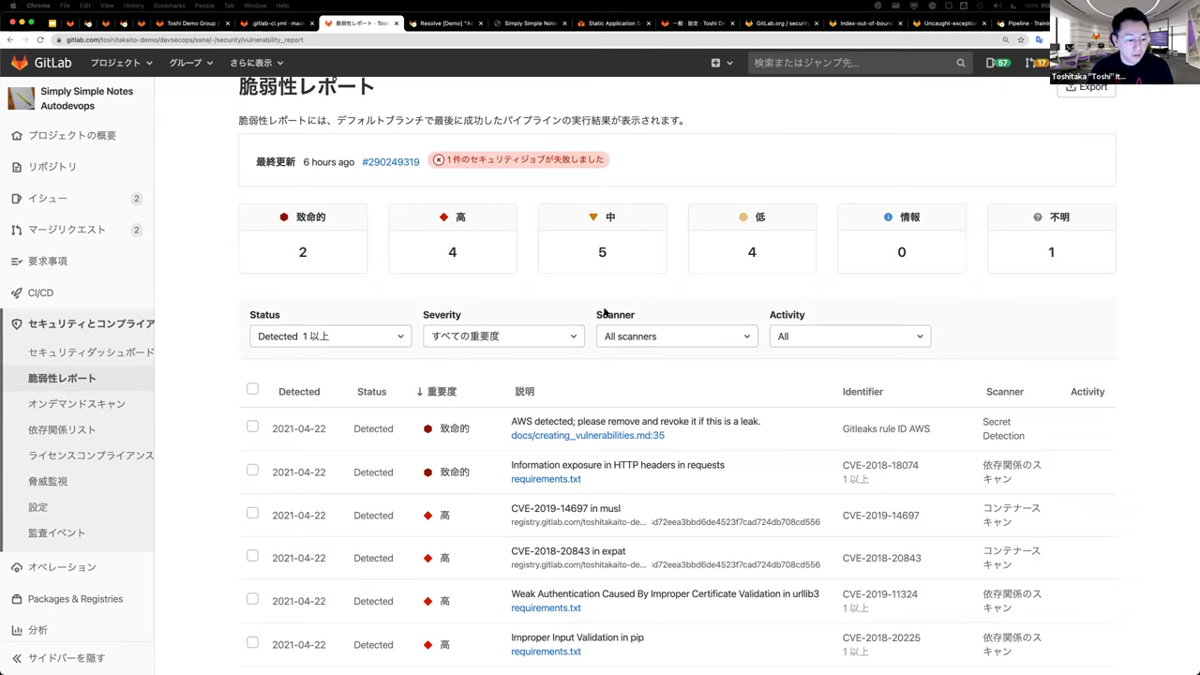
scroll(715, 319, "down", 2)
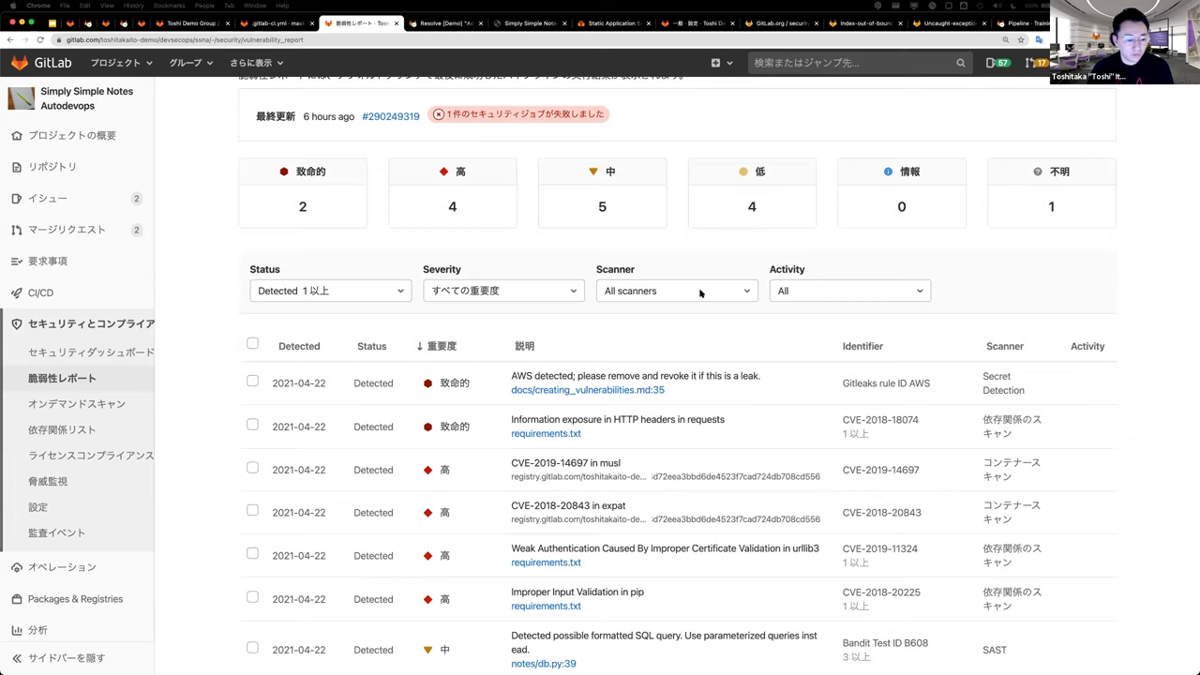
left_click(735, 294)
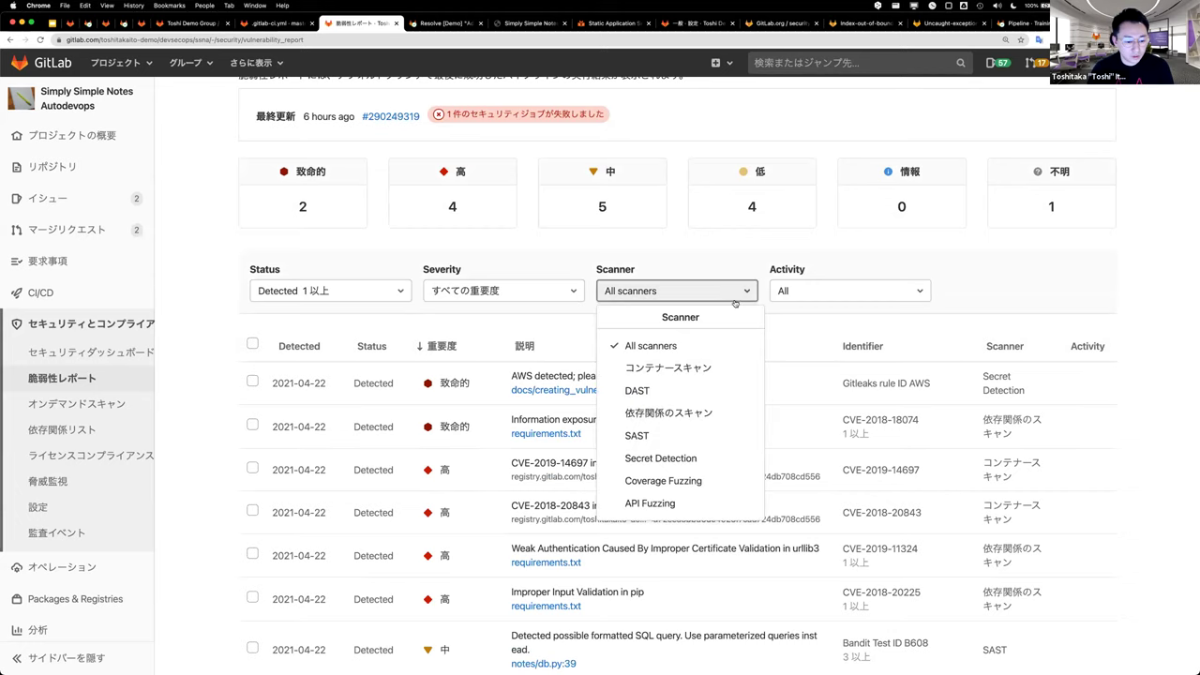
left_click(726, 372)
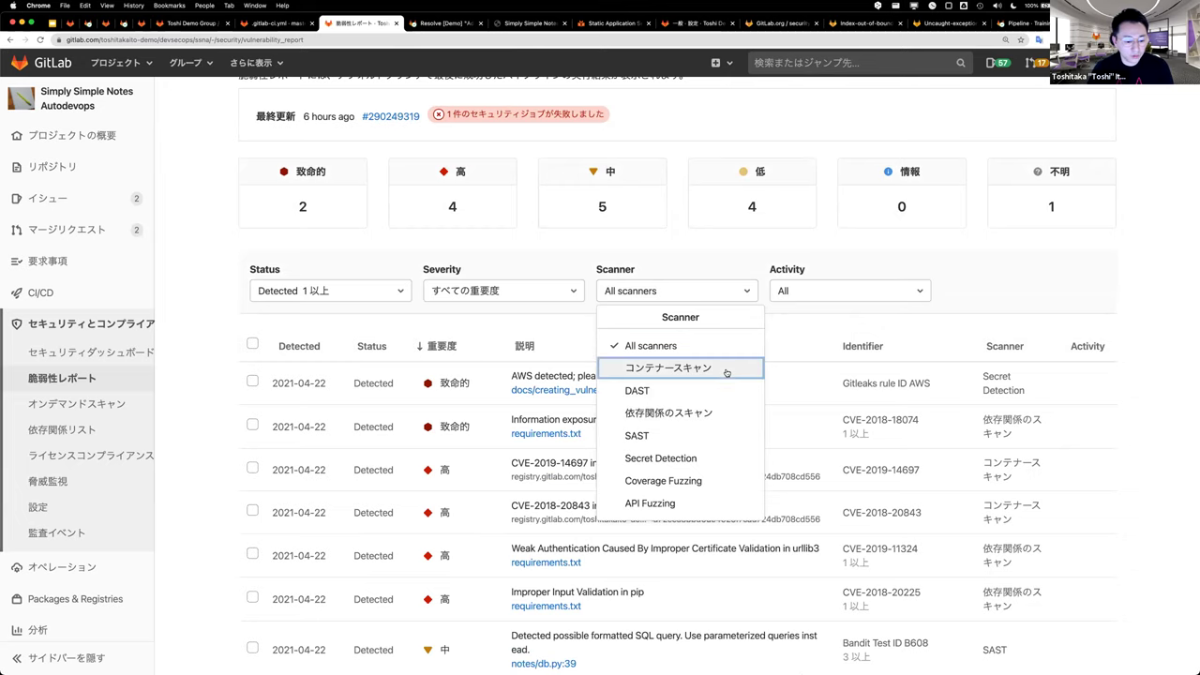
left_click(610, 355)
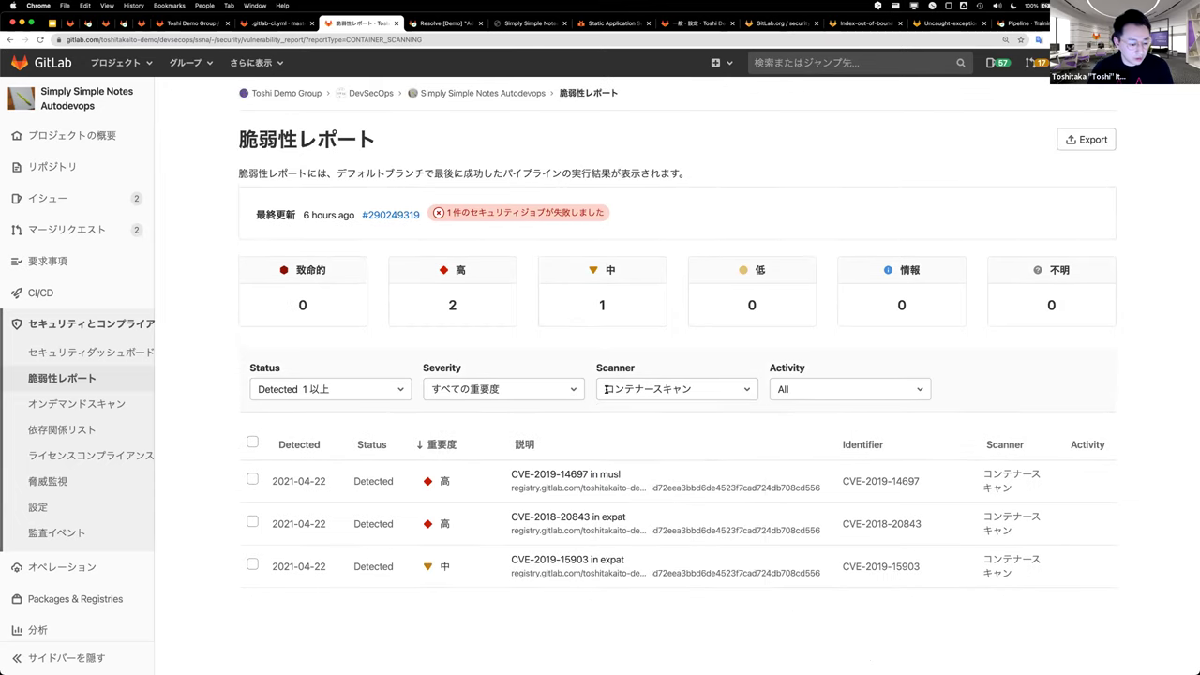
View the details of the CVE-2019-14697 in musl vulnerability, including its suggested solution, and return to the report
left_click(574, 476)
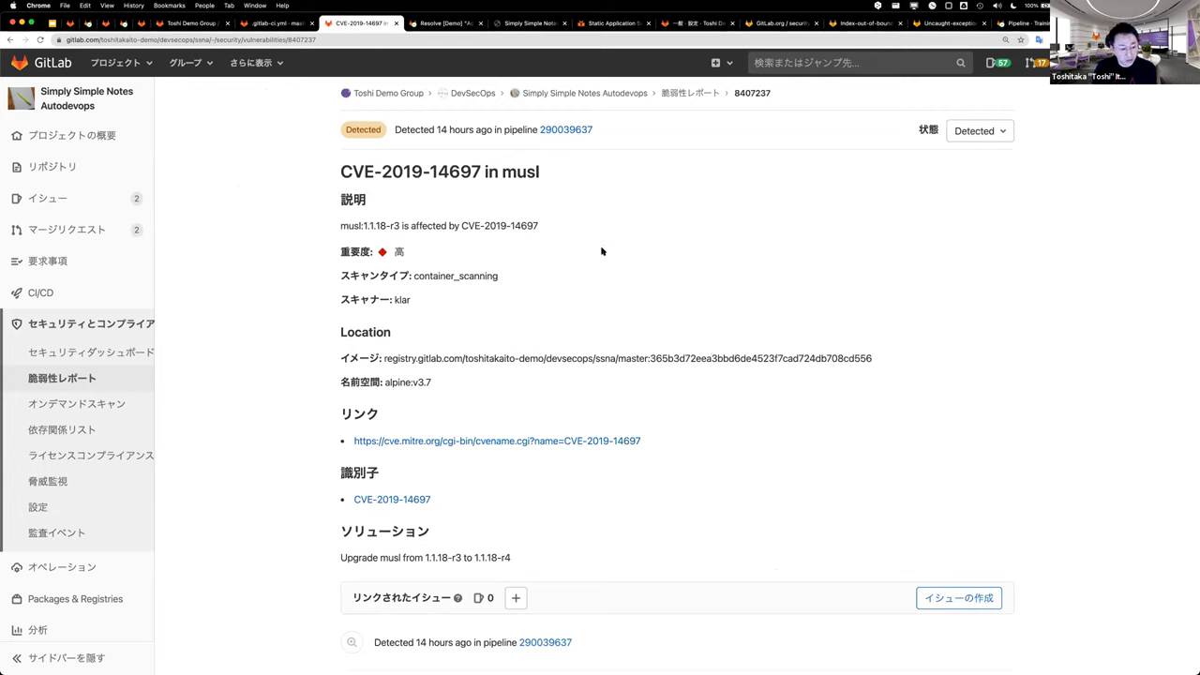
key("super+bracketleft")
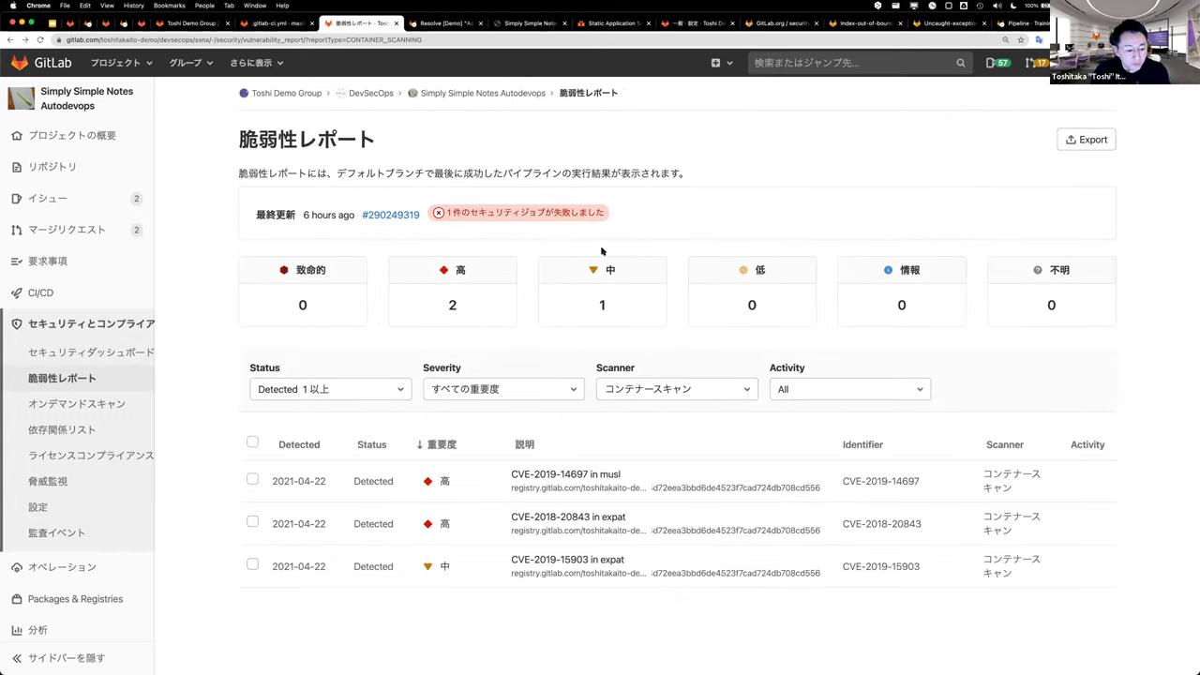
Add dependency scanning (依存関係のスキャン) to the report's scanner filter
left_click(718, 391)
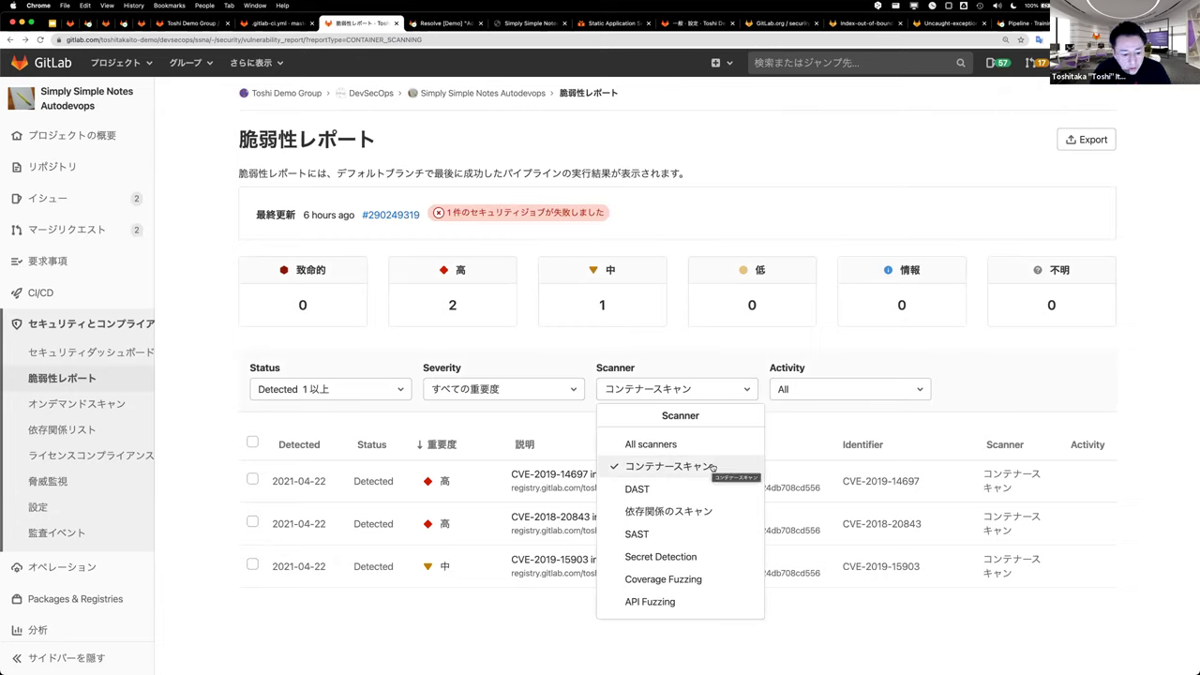
left_click(691, 515)
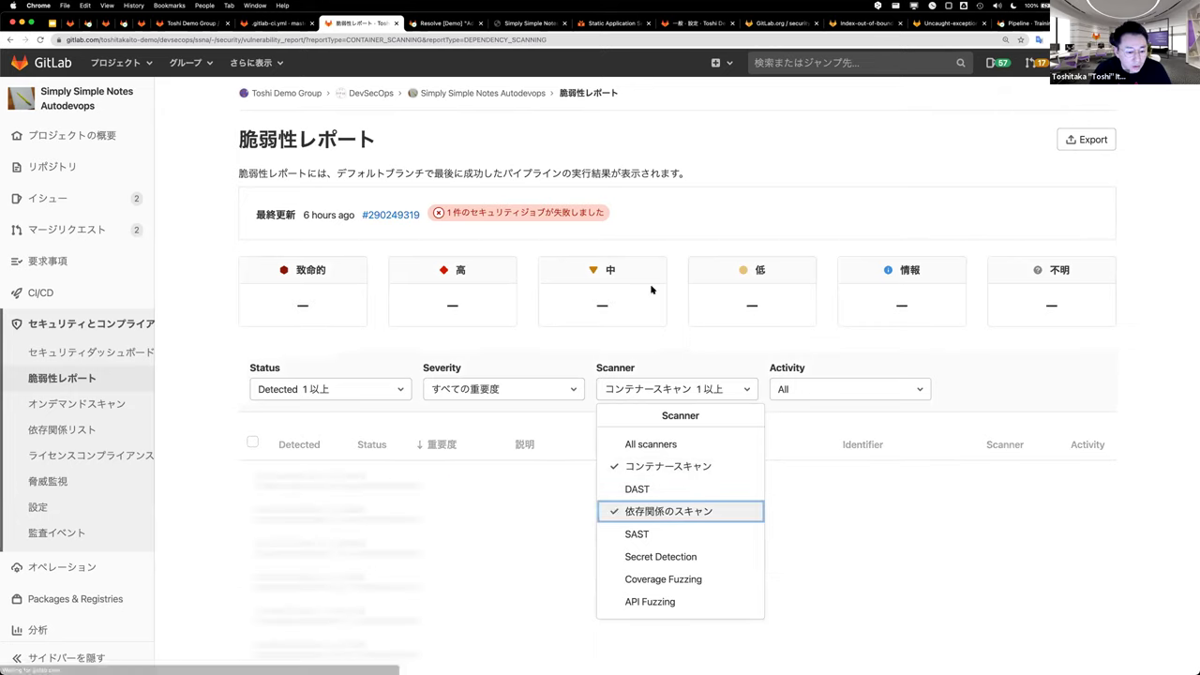
left_click(683, 332)
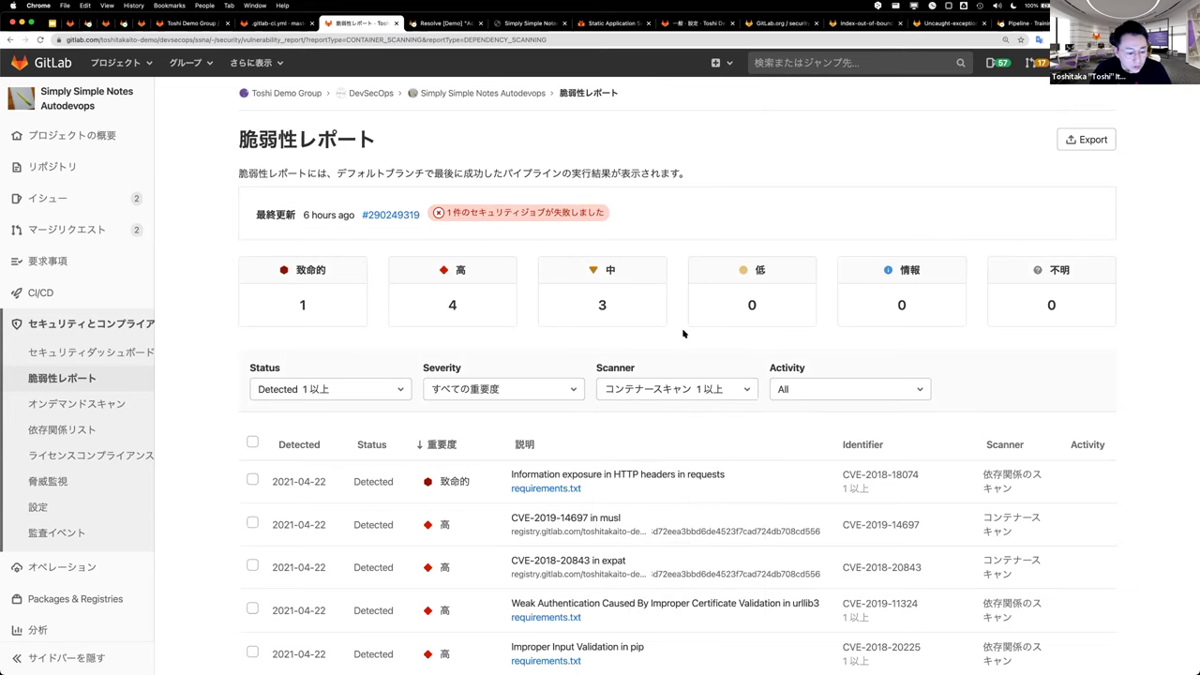
Examine the "Information exposure in HTTP headers in requests" vulnerability, highlight the version recommended in its solution, and return to the report
scroll(682, 333, "down", 2)
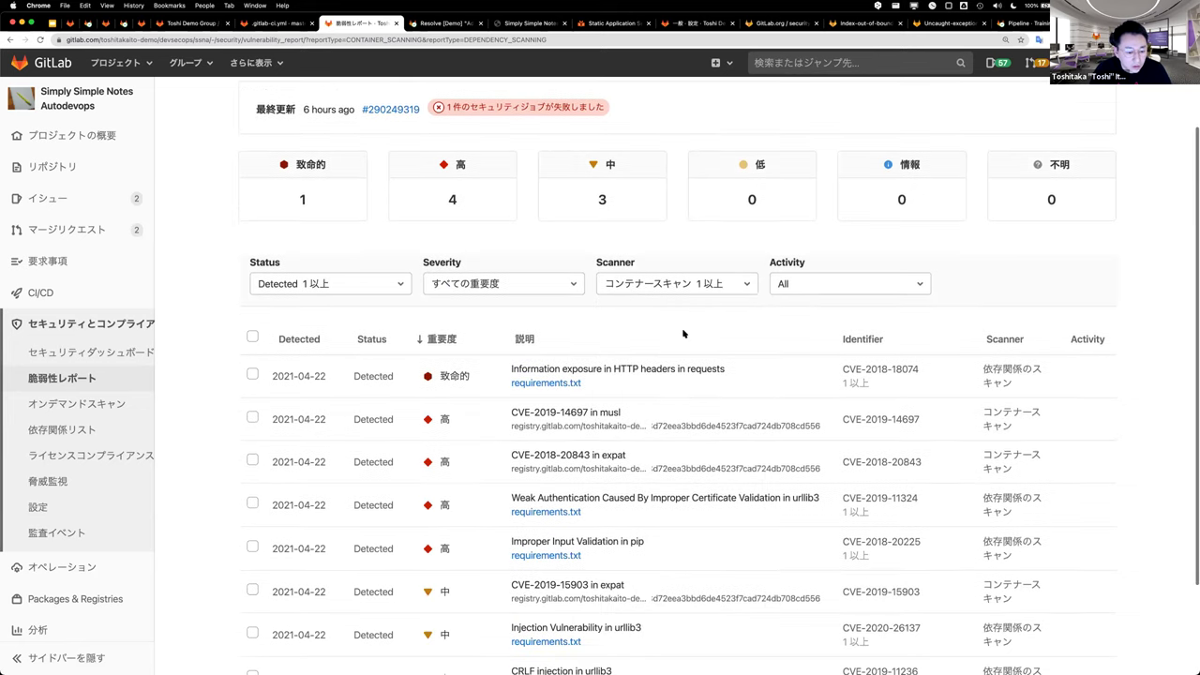
left_click(586, 371)
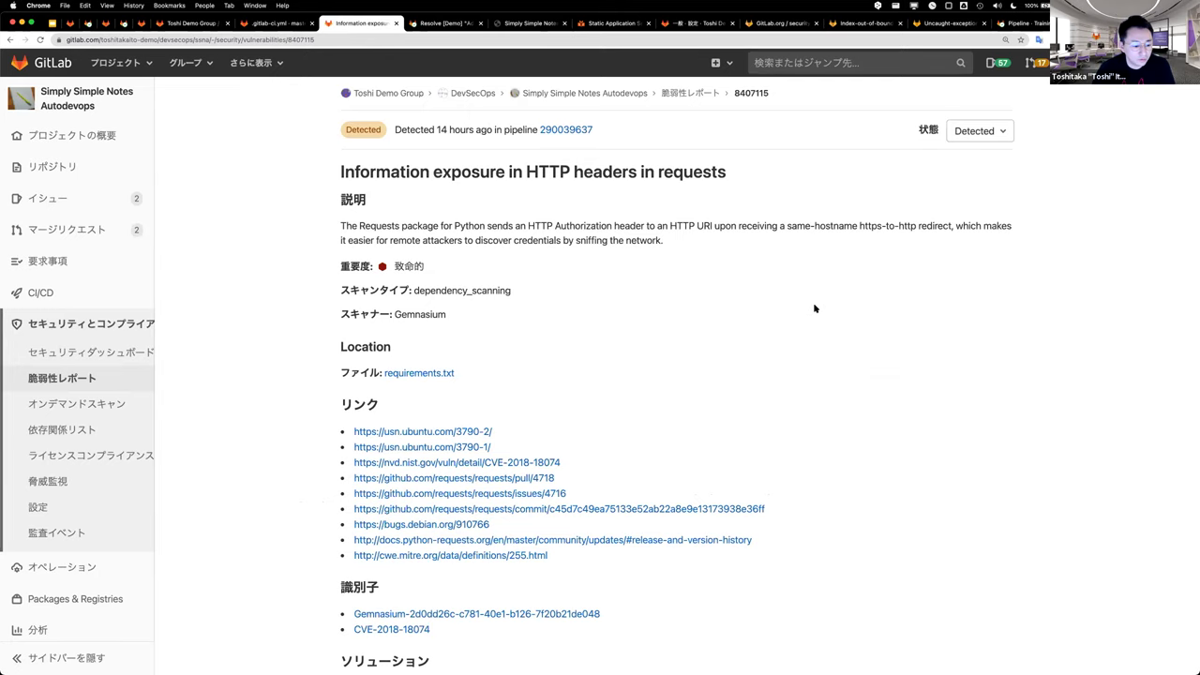
scroll(814, 308, "down", 1)
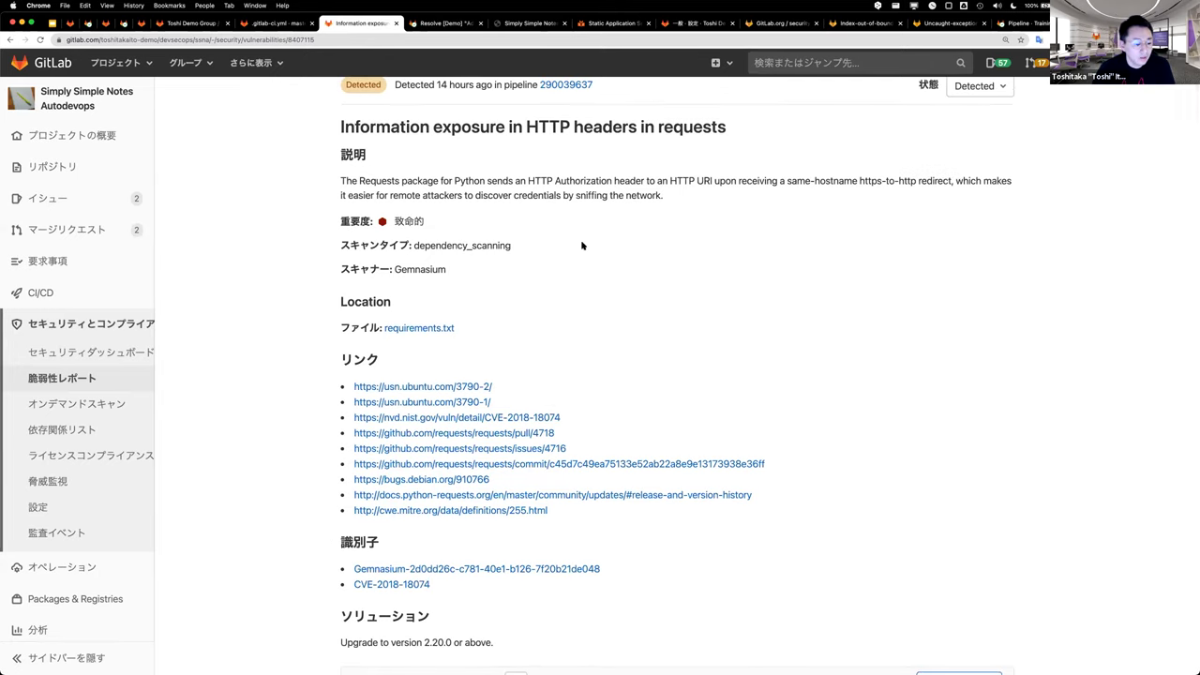
scroll(582, 246, "down", 3)
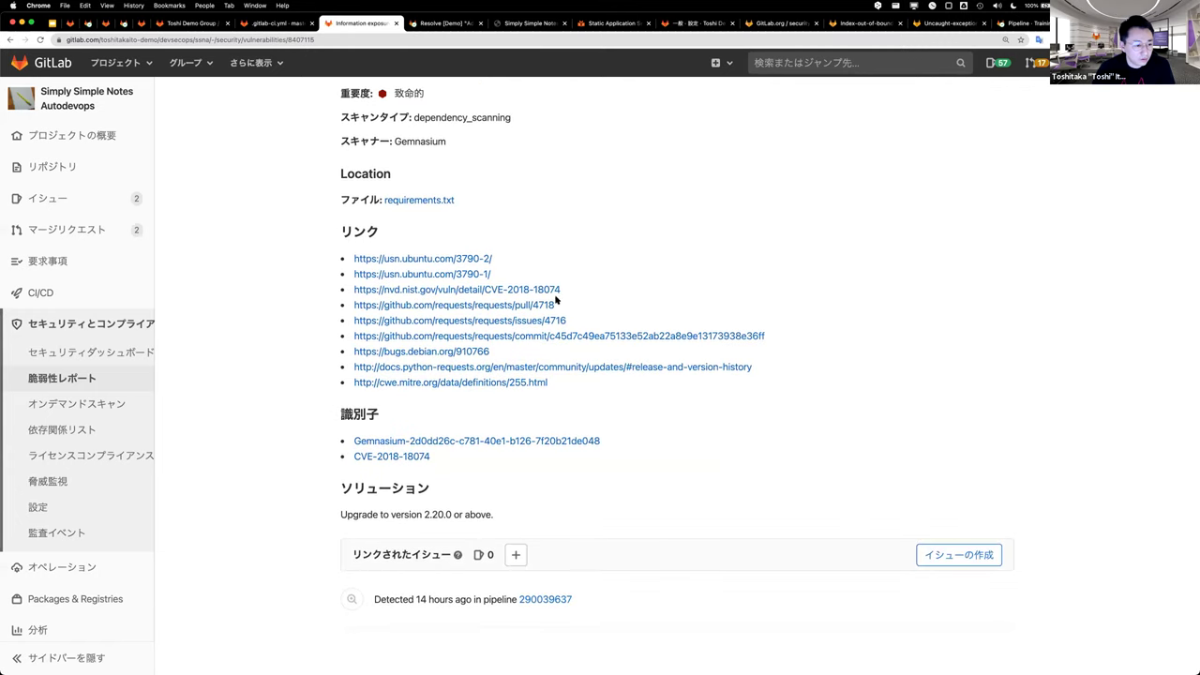
left_click_drag(423, 515, 450, 515)
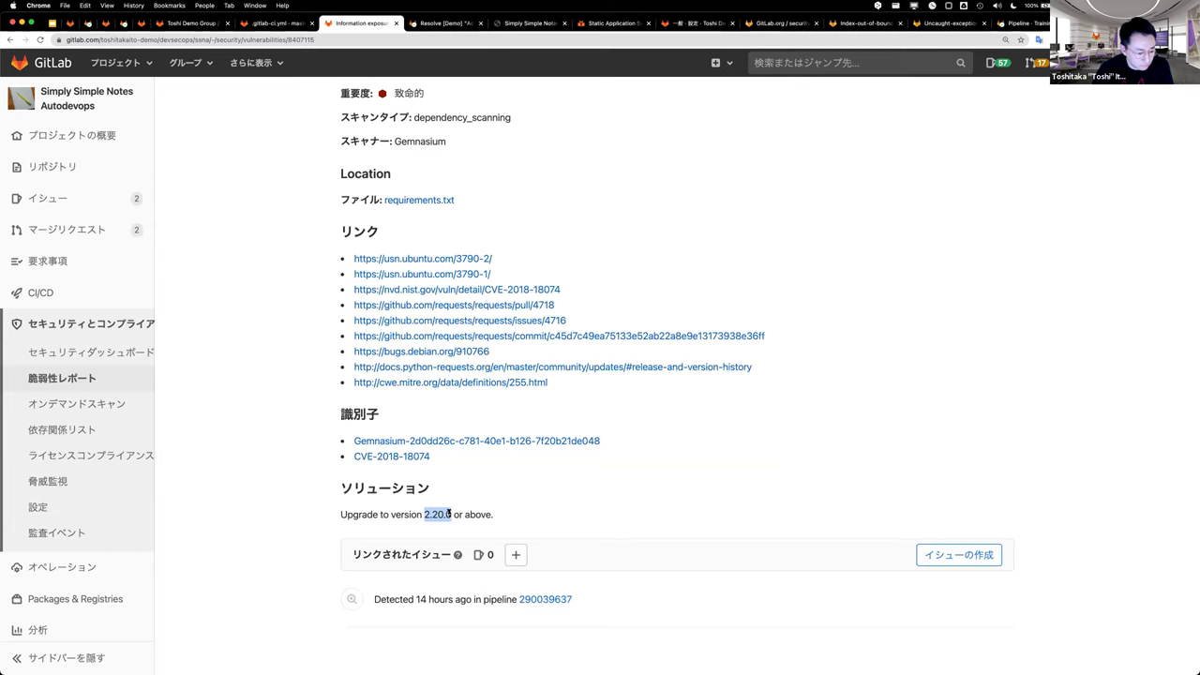
scroll(693, 407, "up", 4)
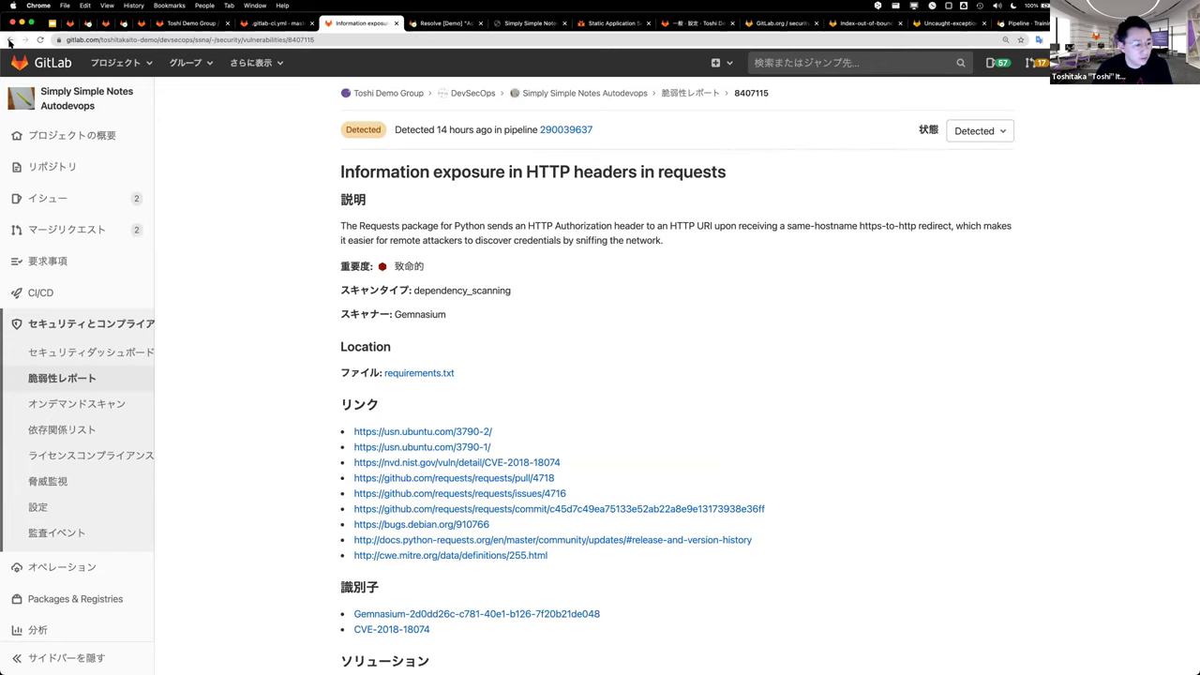
key("super+bracketleft")
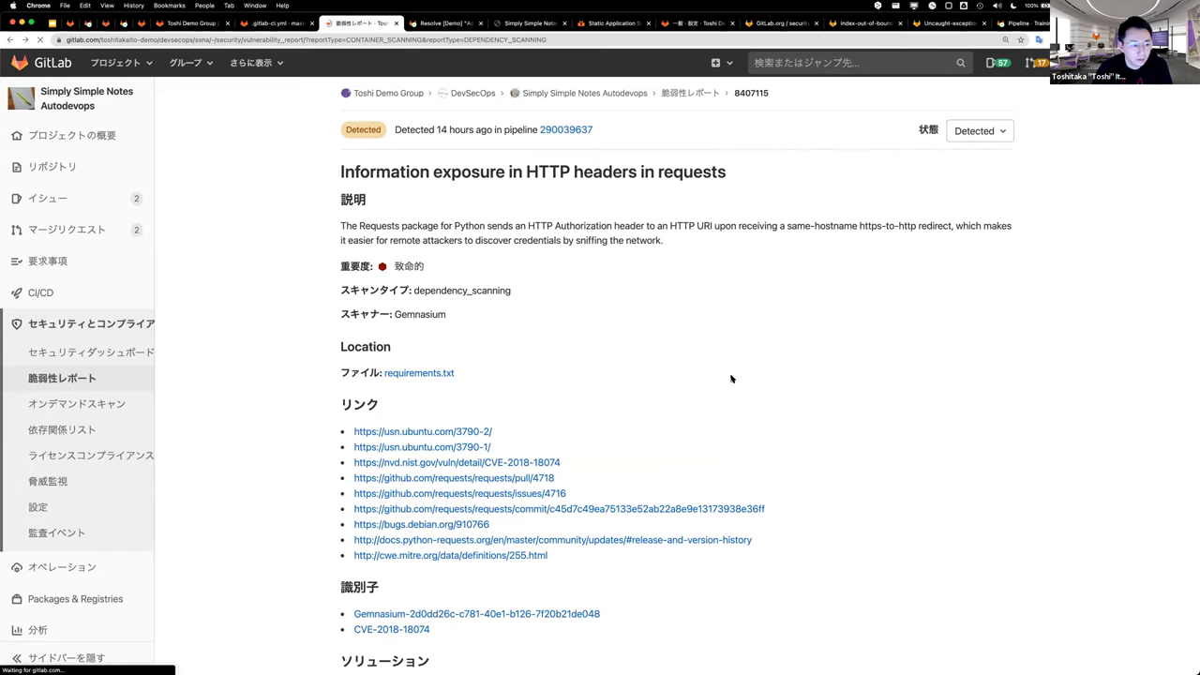
Add SAST to the report's scanner filter
left_click(719, 291)
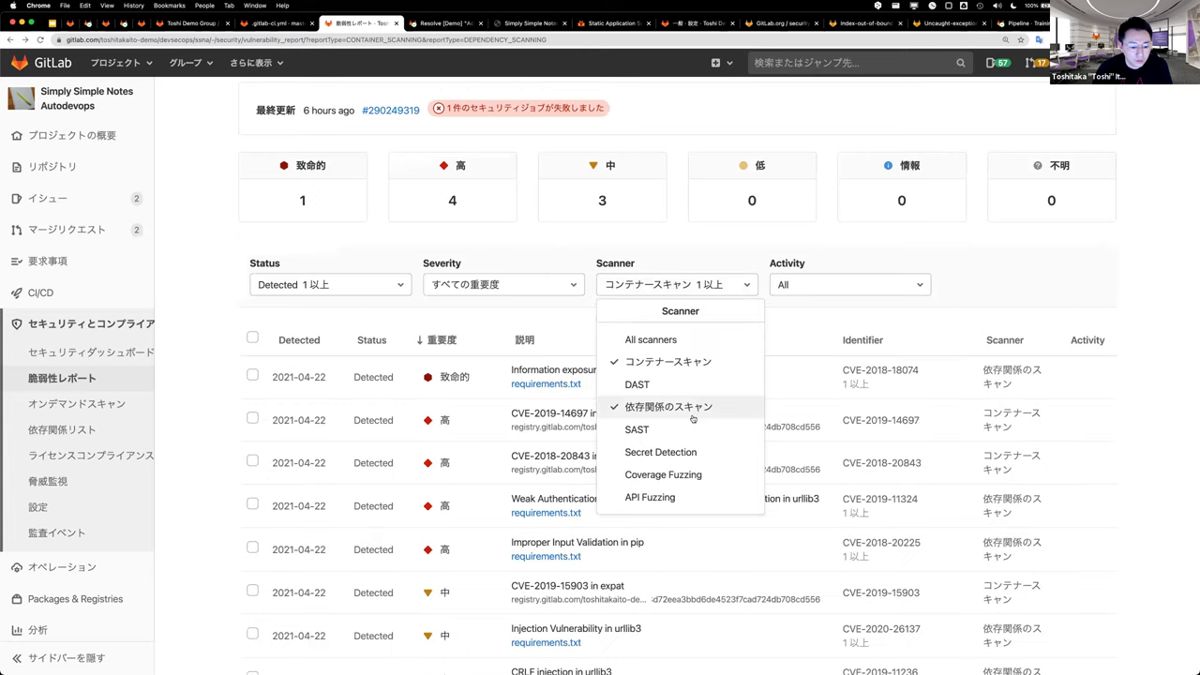
left_click(691, 429)
left_click(582, 391)
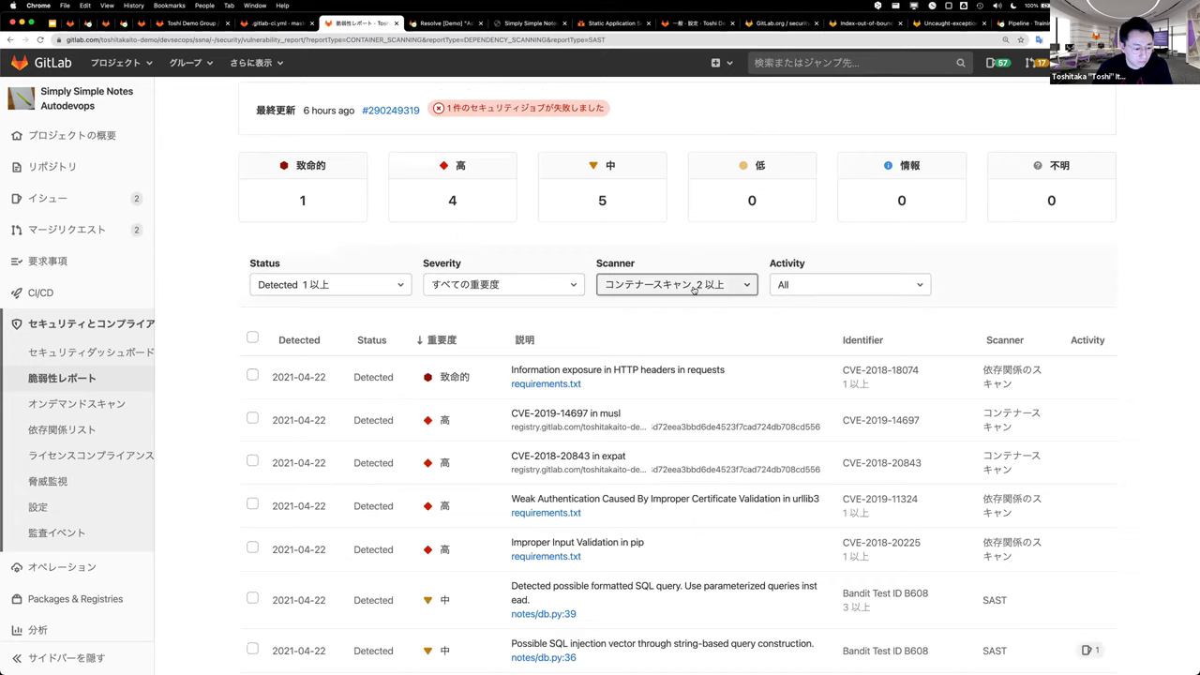
View the details of the "Detected possible formatted SQL query" vulnerability and return to the report
left_click(668, 587)
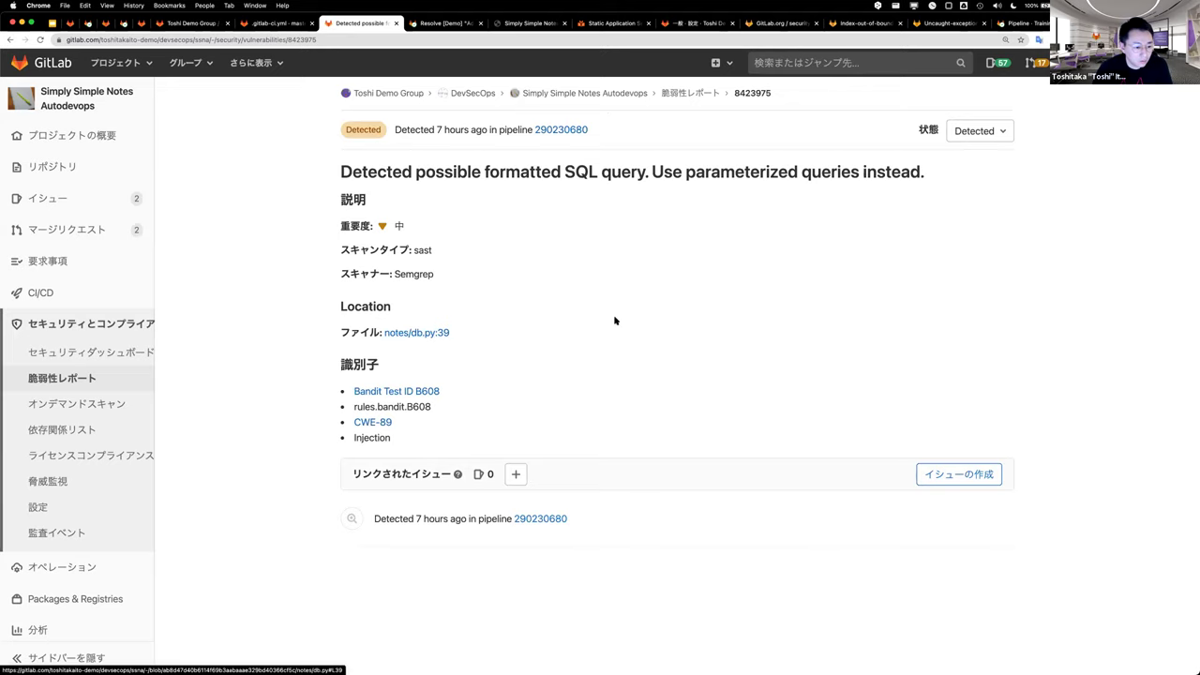
scroll(613, 319, "left", 5)
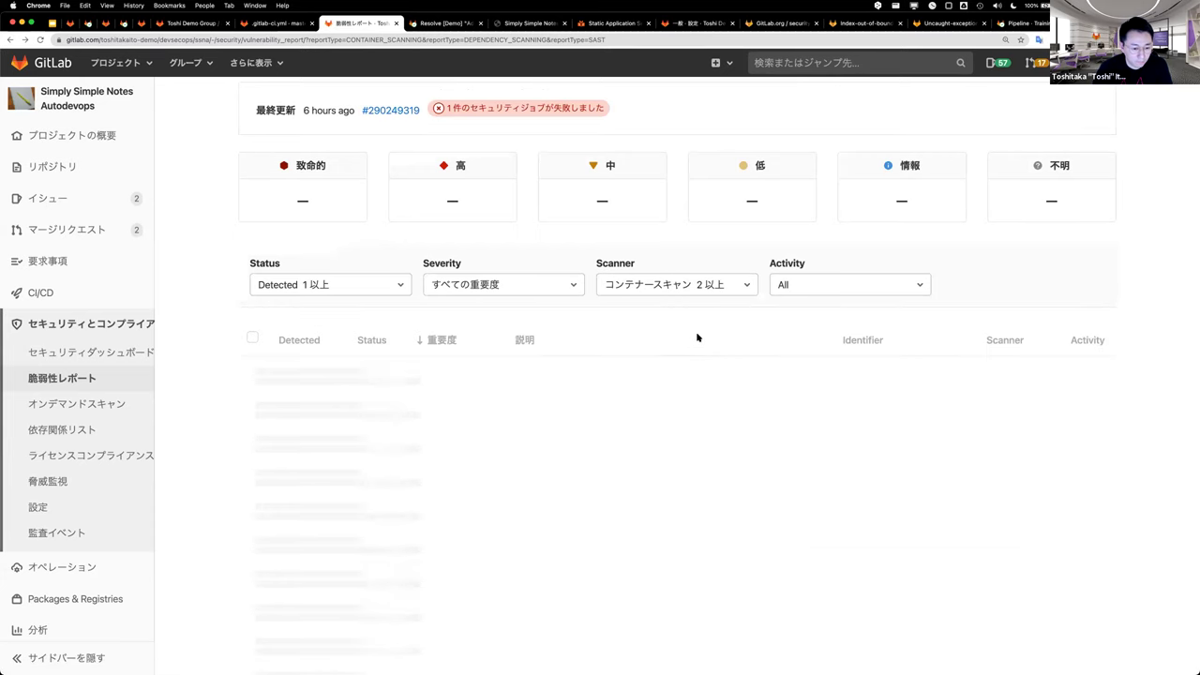
Examine the code at notes/db.py:36 behind the possible SQL injection finding, highlight id='%s'" % id, and return to the report
scroll(693, 334, "down", 3)
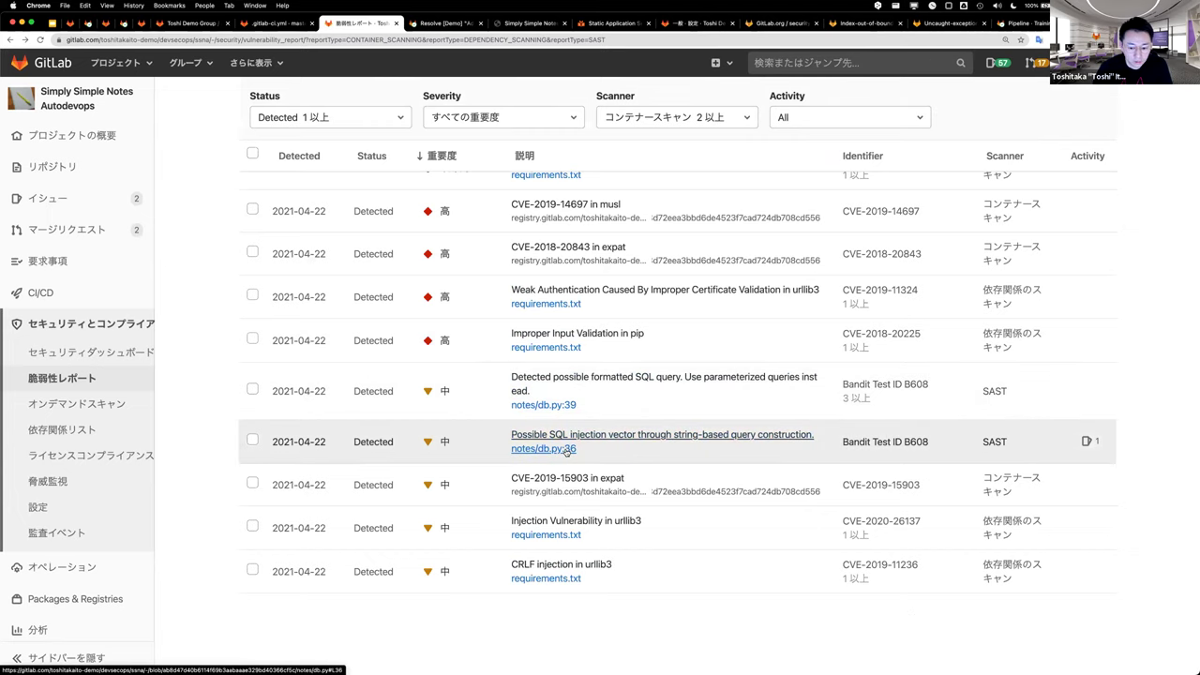
left_click(566, 451)
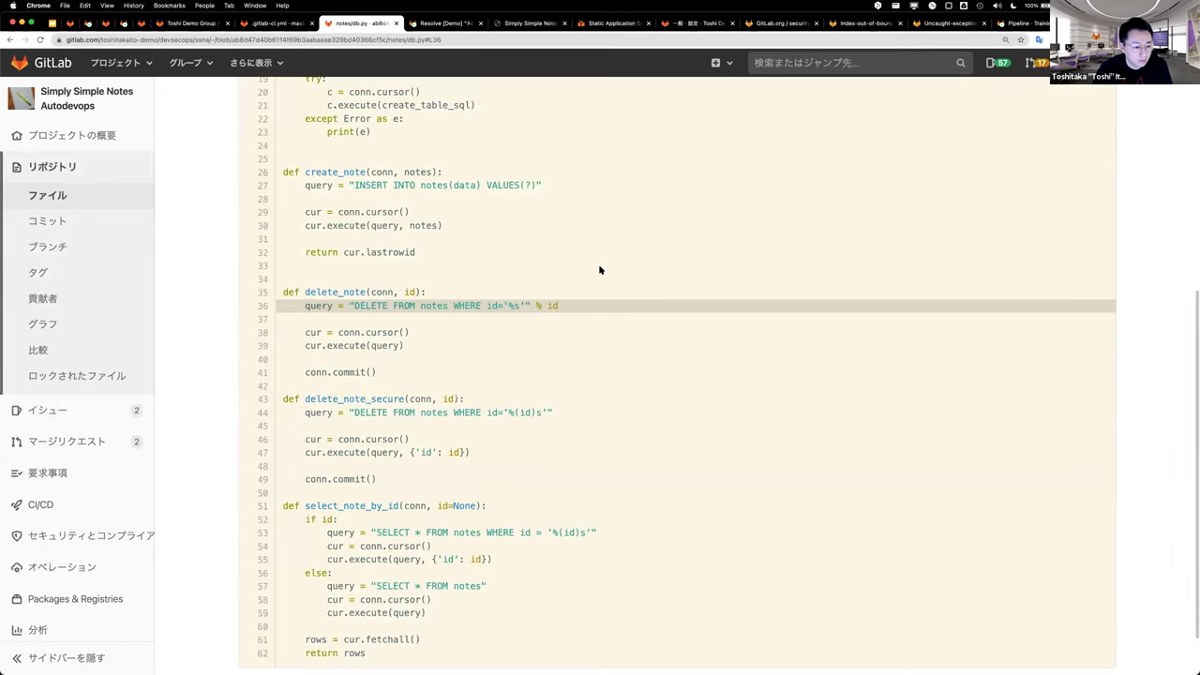
scroll(544, 272, "up", 3)
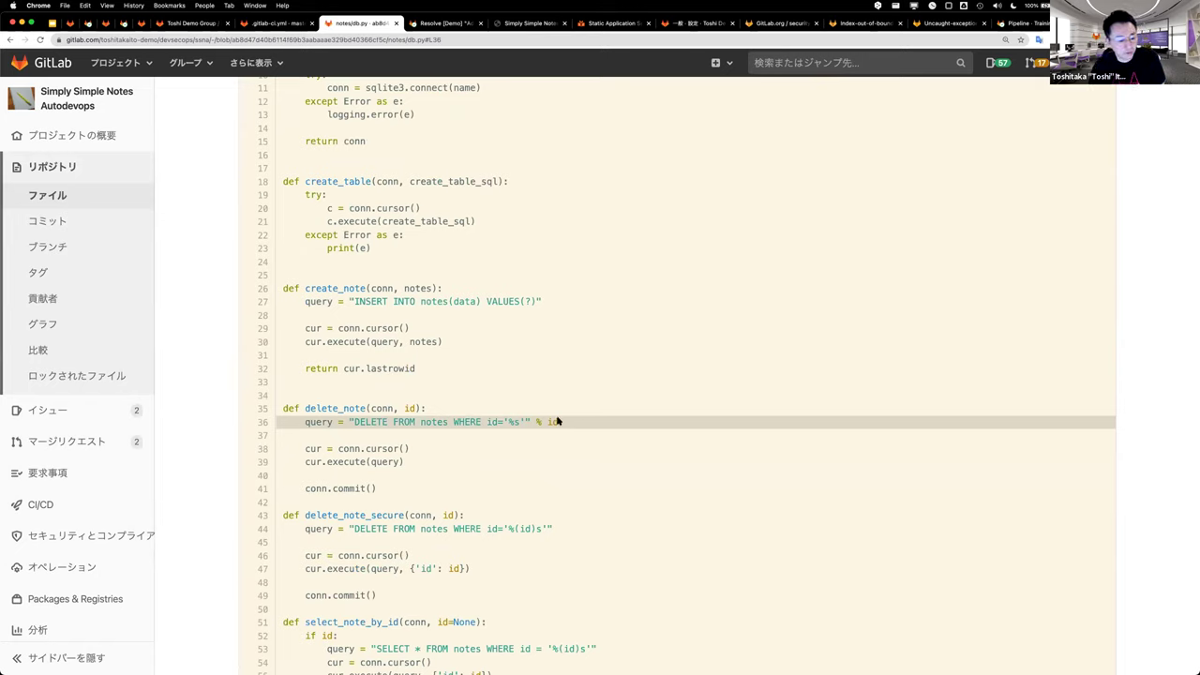
left_click_drag(557, 421, 486, 421)
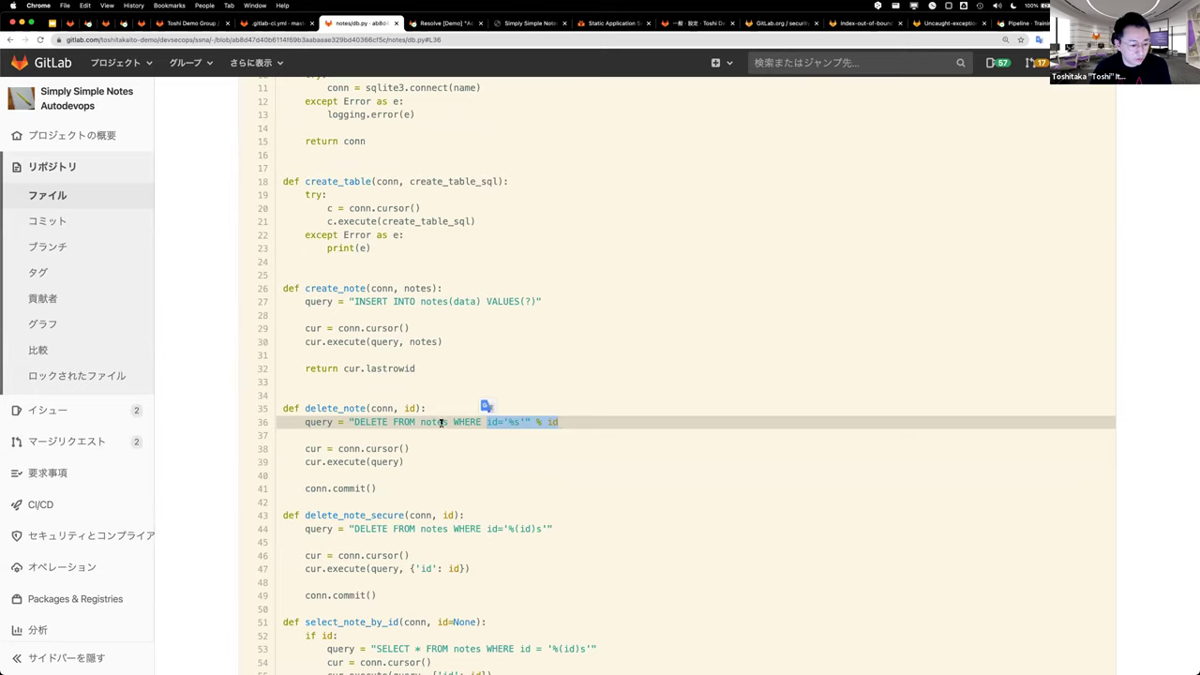
scroll(442, 426, "up", 1)
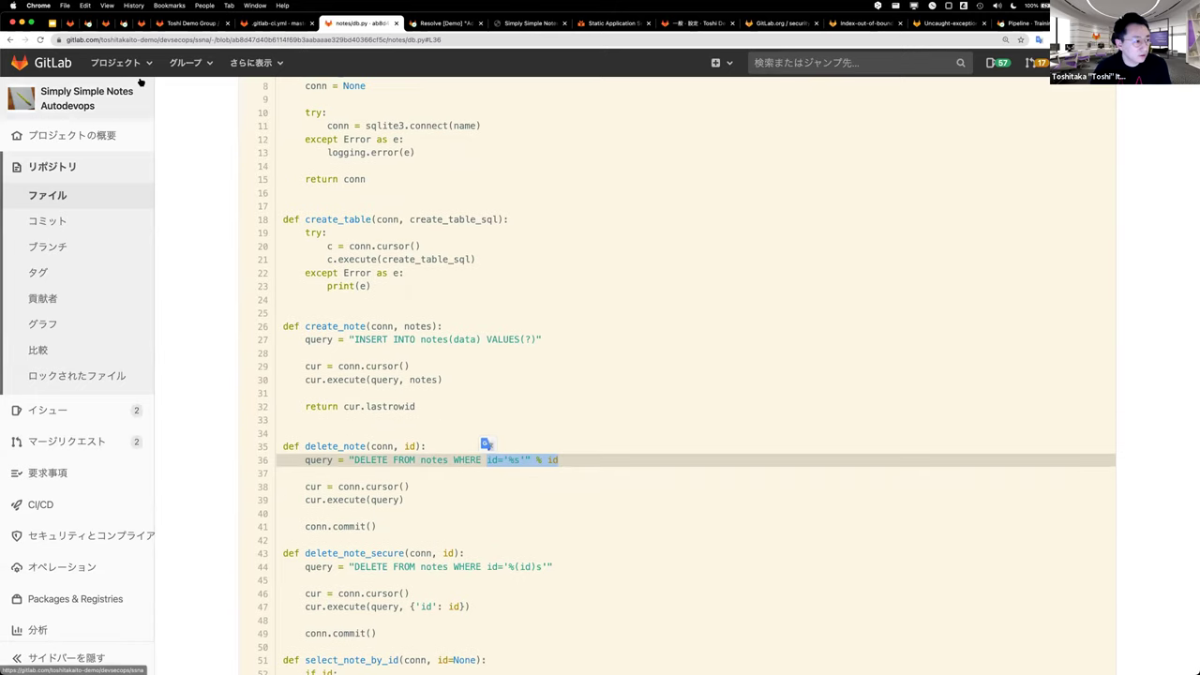
left_click(13, 41)
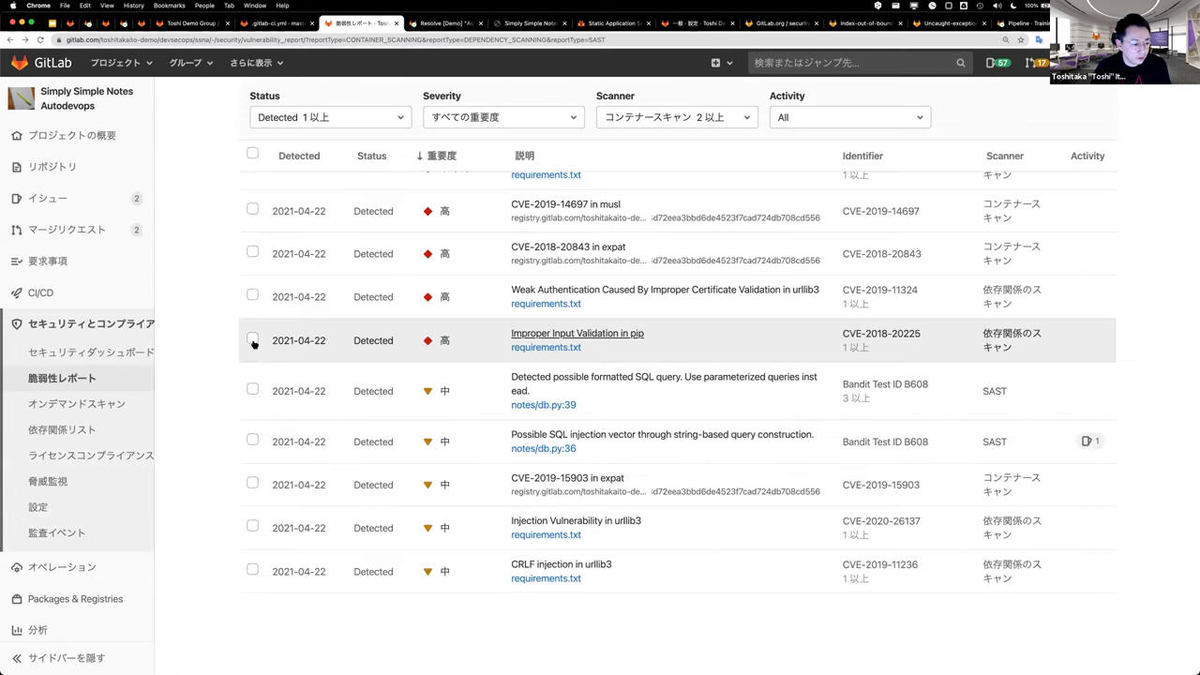
Choose the 解除 (dismiss) status for the "Improper Input Validation in pip" vulnerability, but cancel the status change
left_click(252, 339)
scroll(223, 289, "up", 2)
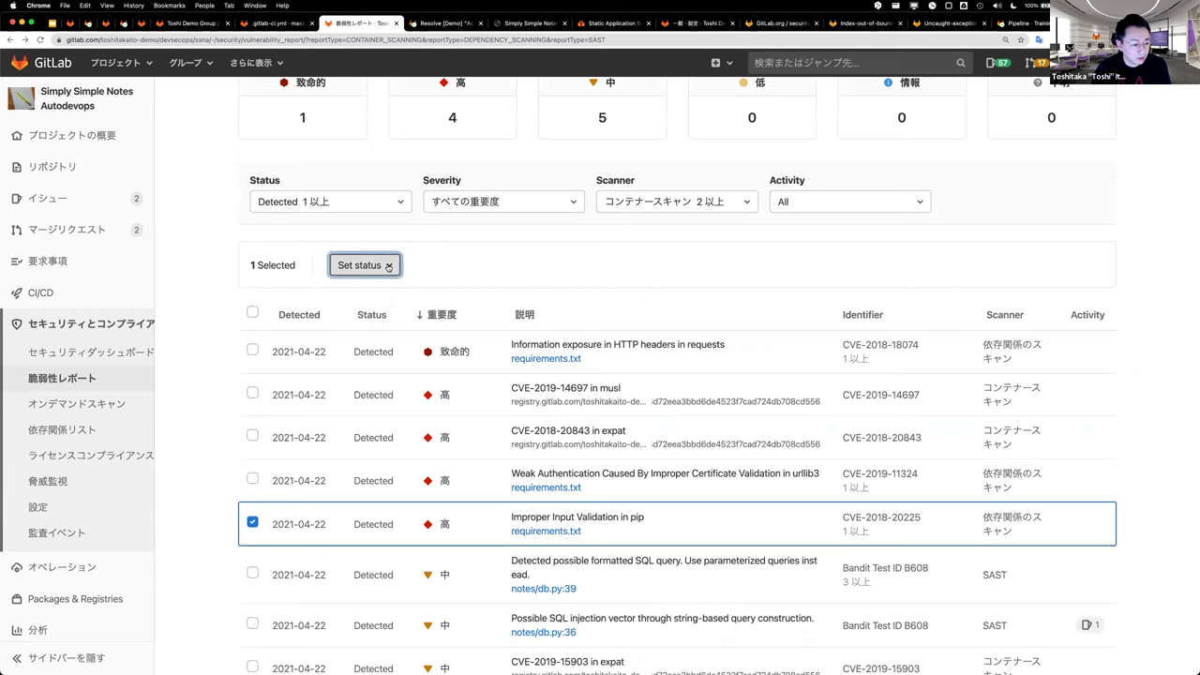
left_click(364, 266)
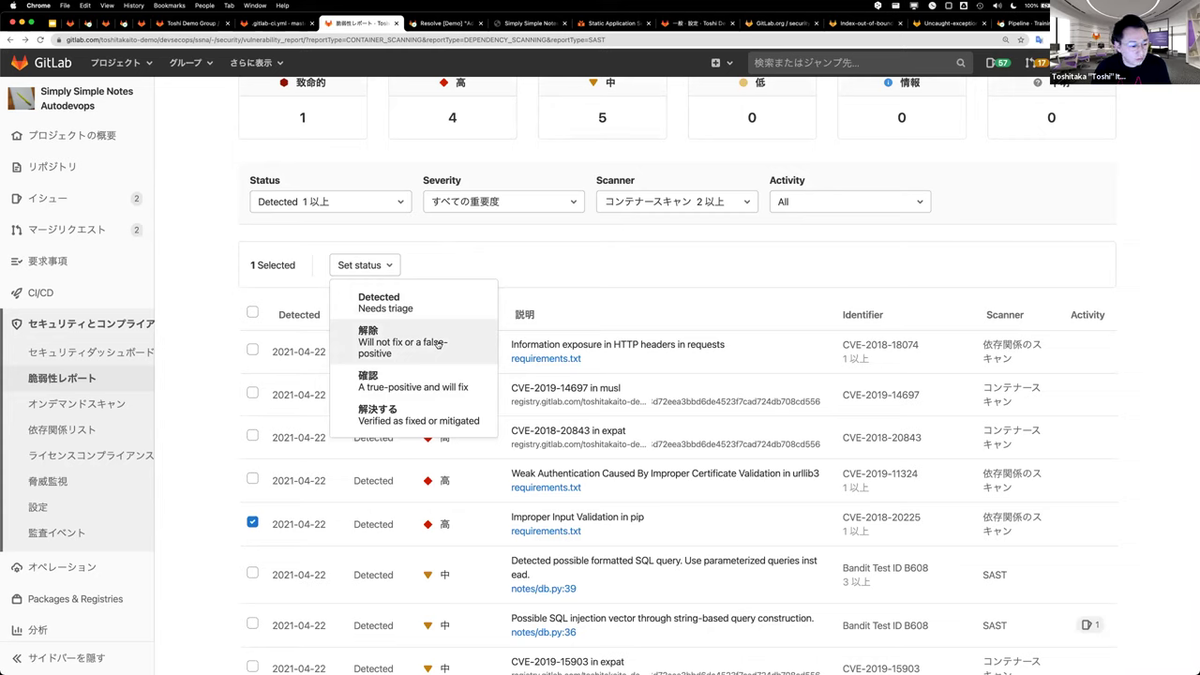
left_click(437, 344)
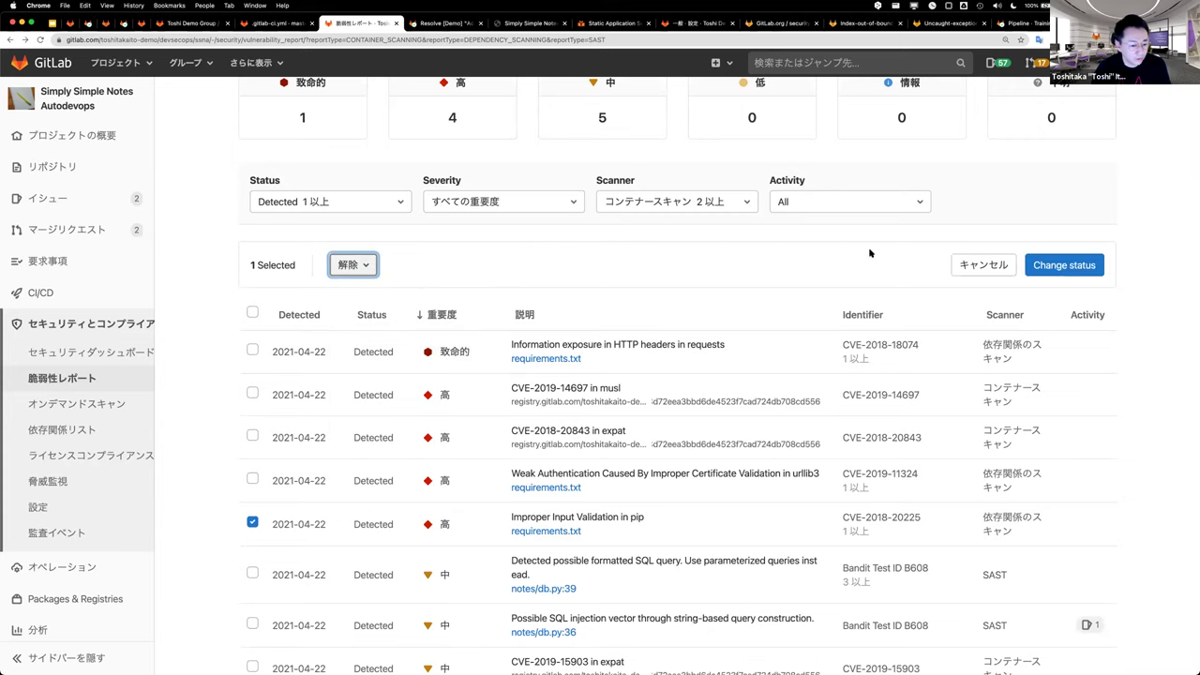
left_click(974, 265)
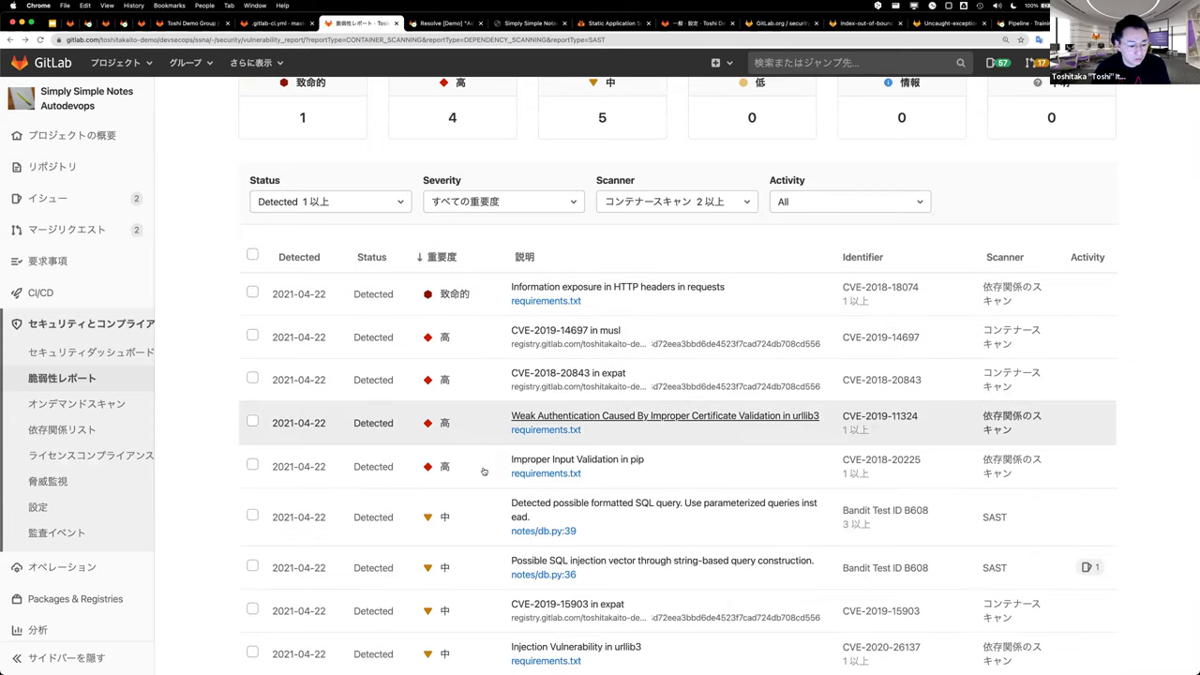
Open the "Information exposure in HTTP headers in requests" vulnerability and start a new issue from it
scroll(609, 459, "up", 4)
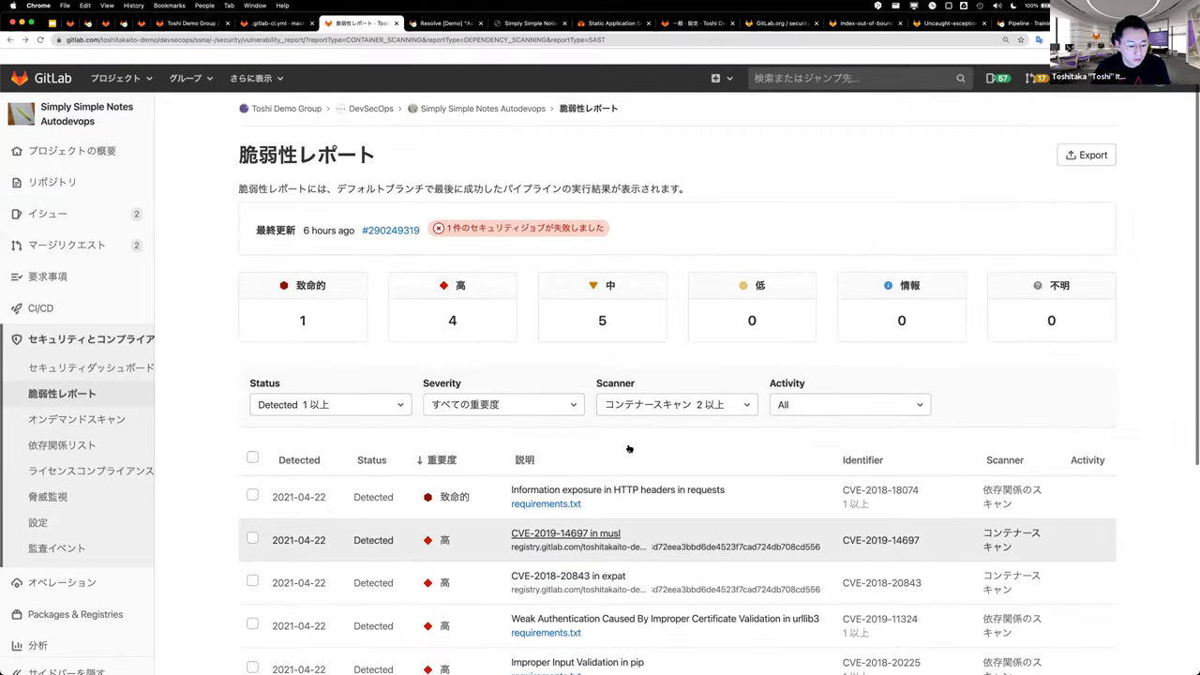
left_click(636, 474)
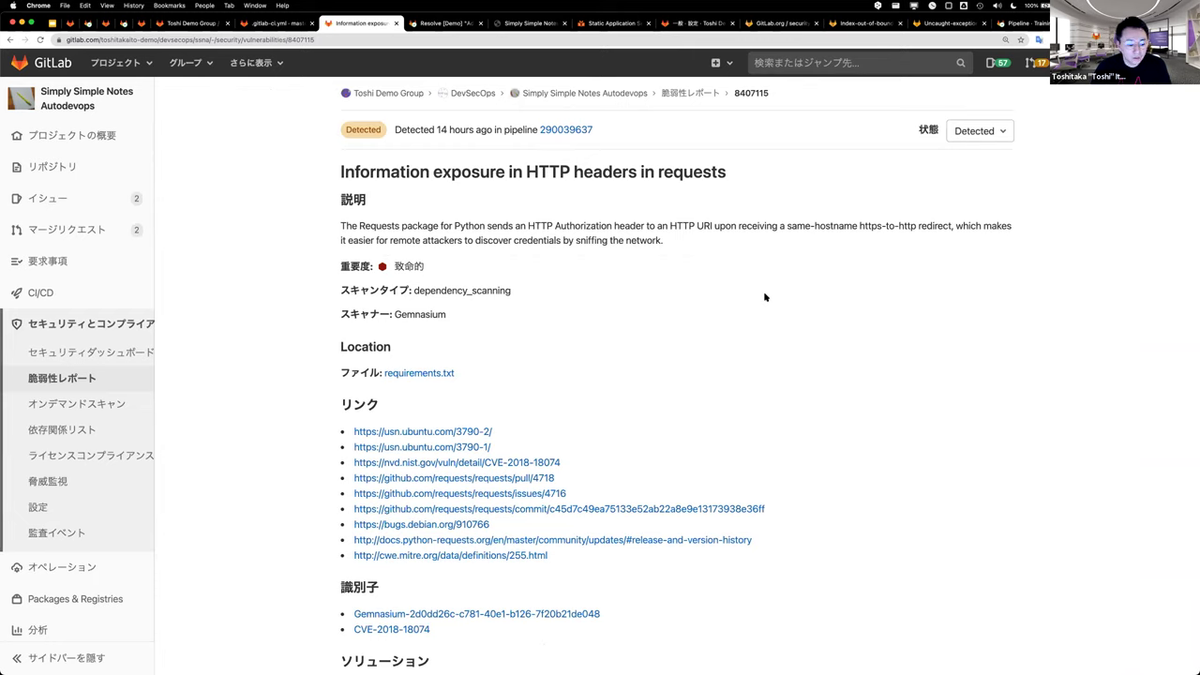
scroll(764, 297, "down", 4)
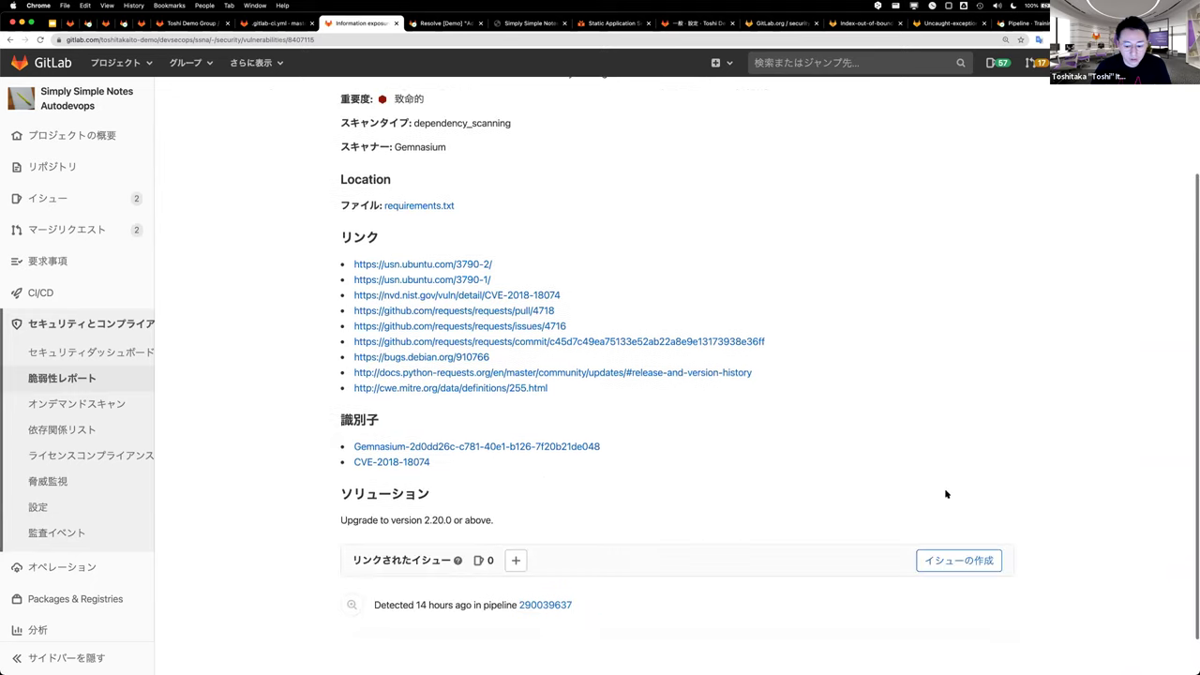
left_click(963, 559)
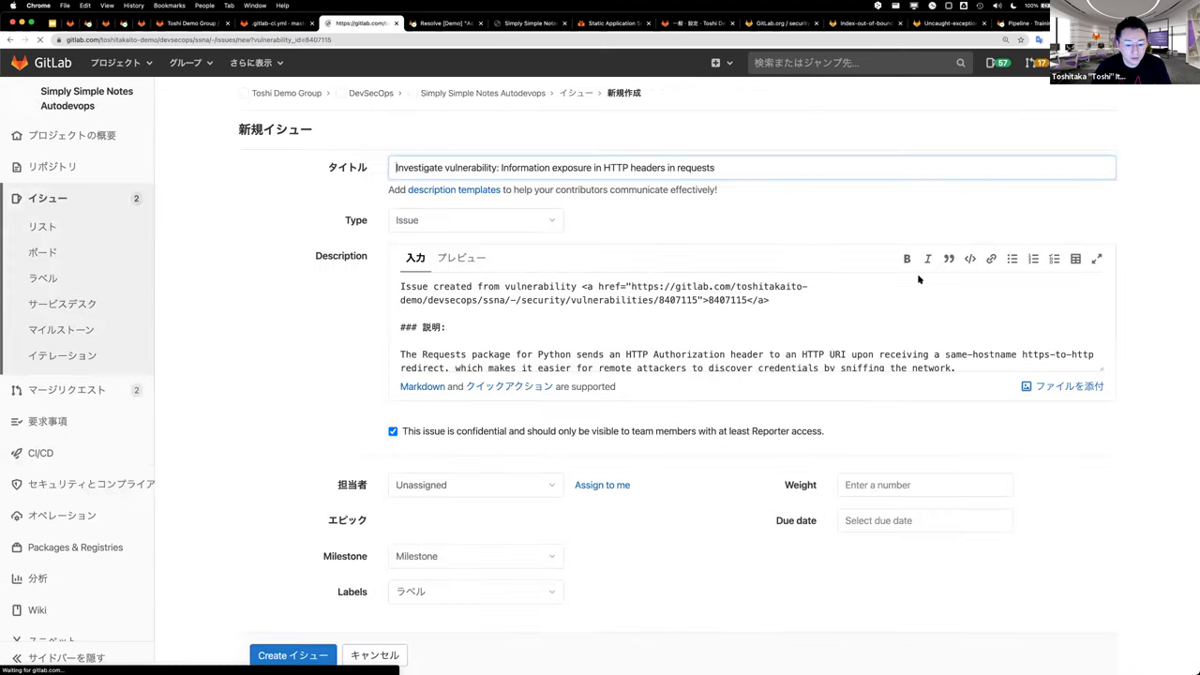
Make the prefilled vulnerability issue non-confidential and create it
scroll(384, 403, "down", 6)
left_click(393, 412)
scroll(364, 314, "up", 10)
scroll(328, 525, "down", 10)
left_click(317, 584)
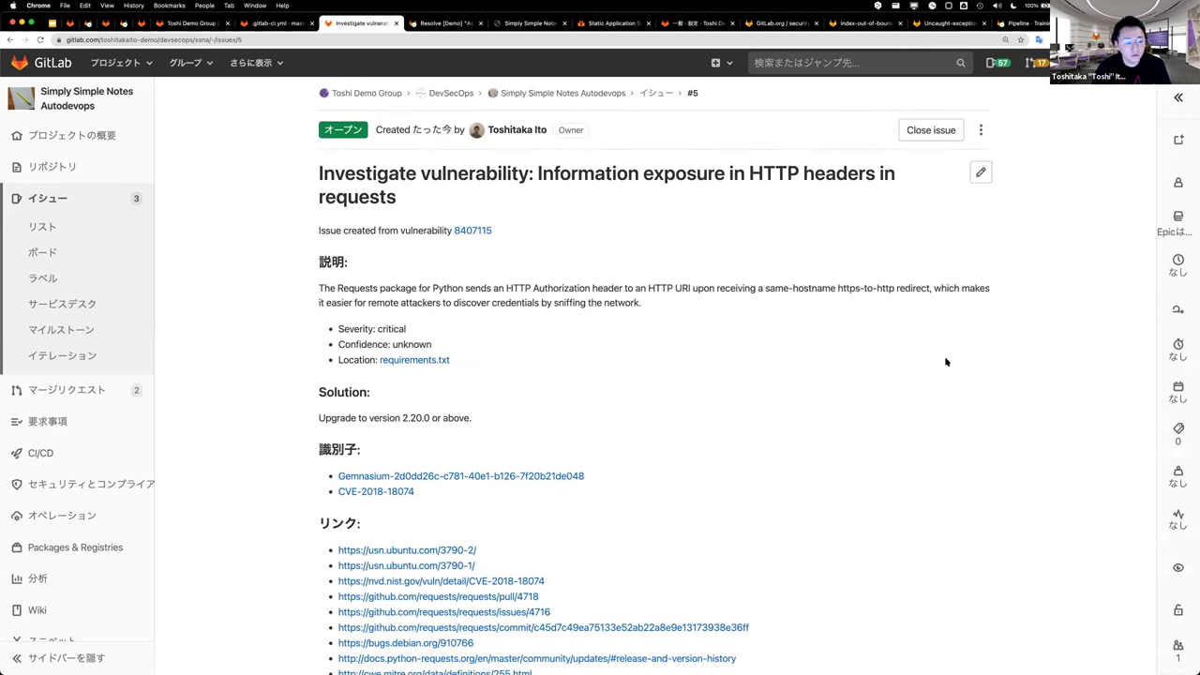
Create a merge request from the vulnerability issue and open it in the Web IDE
scroll(946, 362, "down", 5)
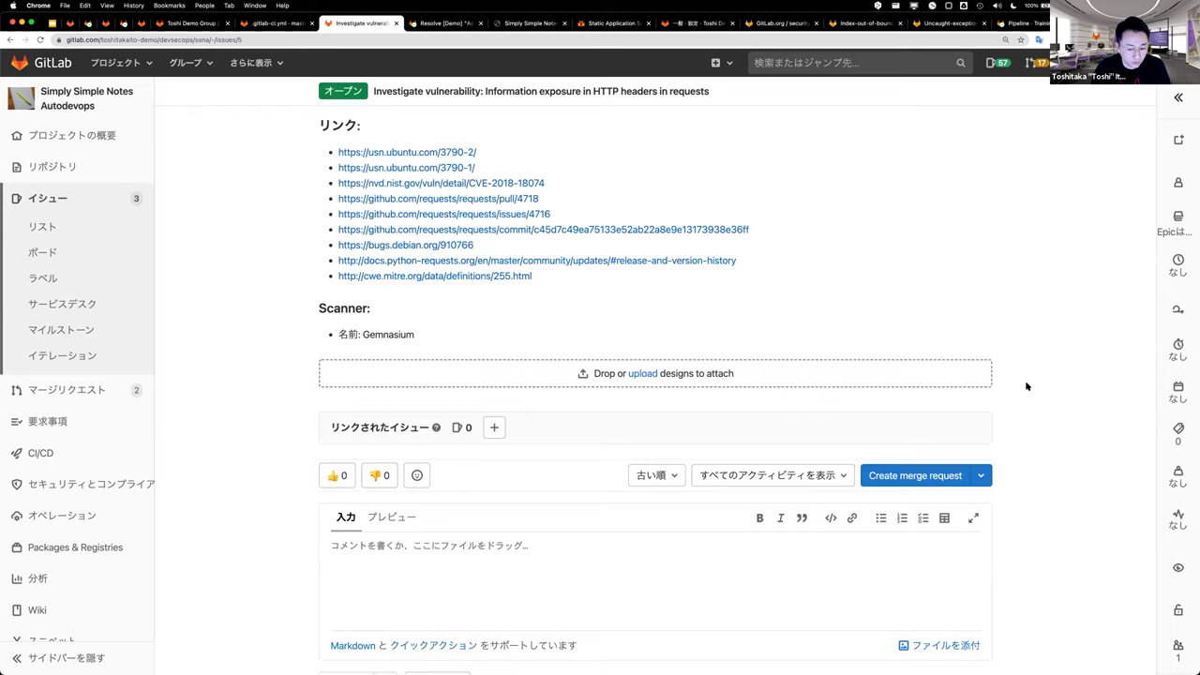
left_click(934, 478)
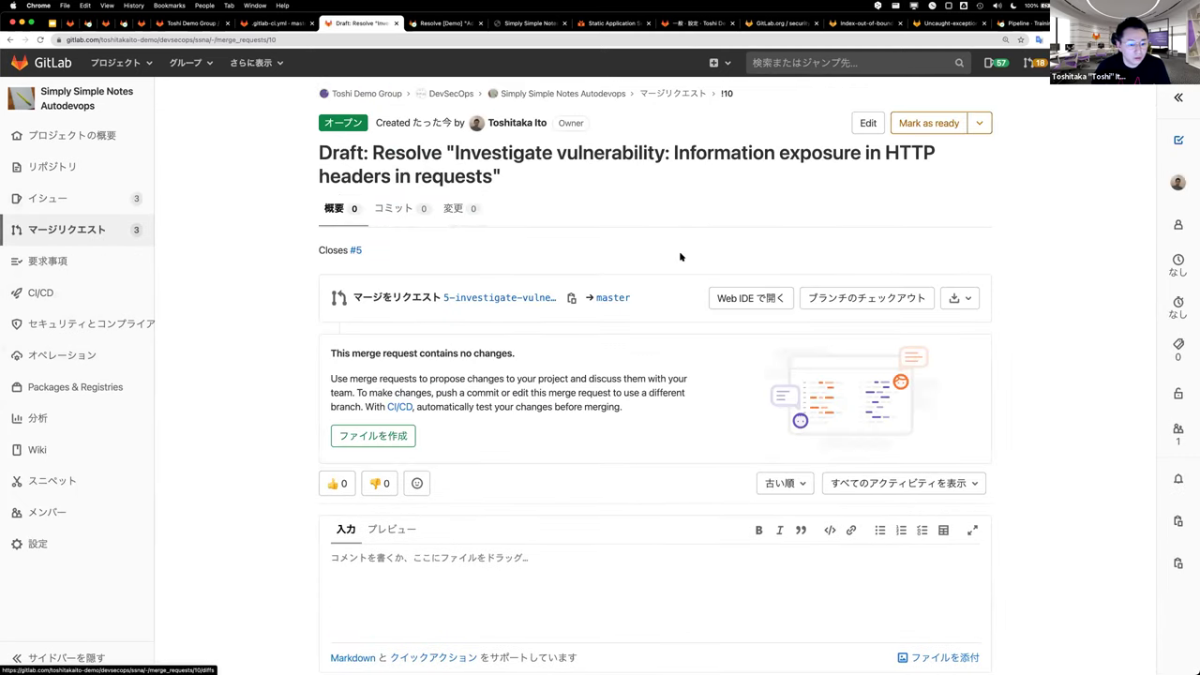
left_click(746, 292)
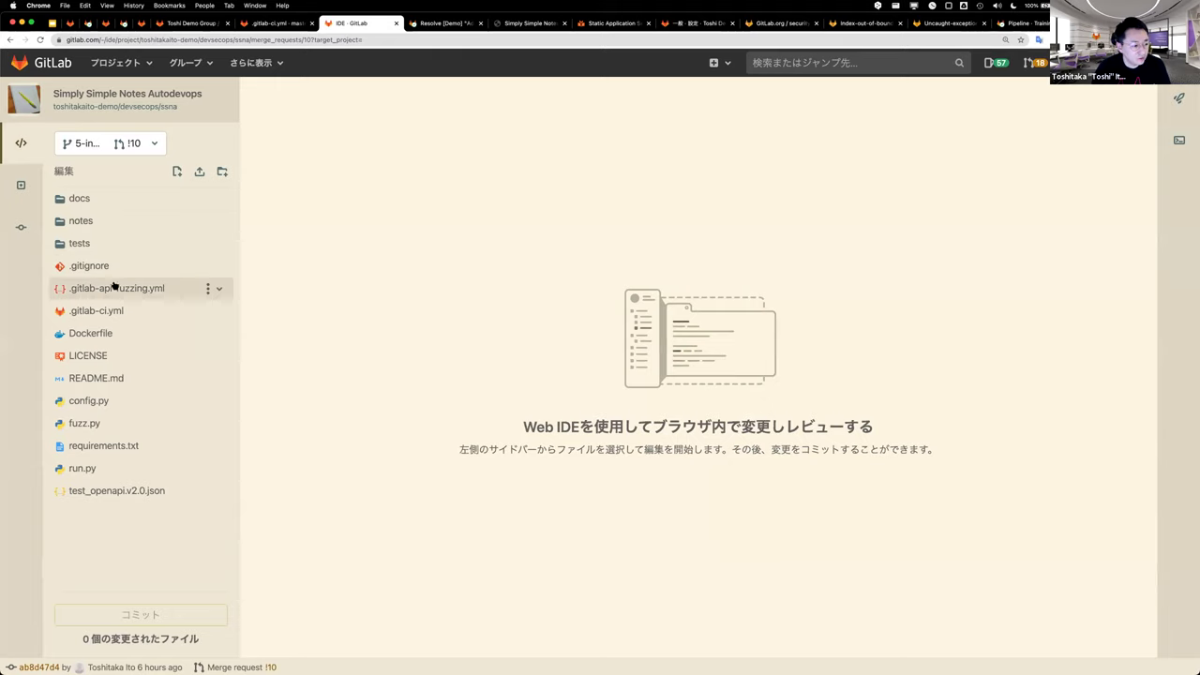
Open notes/db.py and copy the body of the delete_note_secure function, from its query line through conn.commit()
left_click(94, 221)
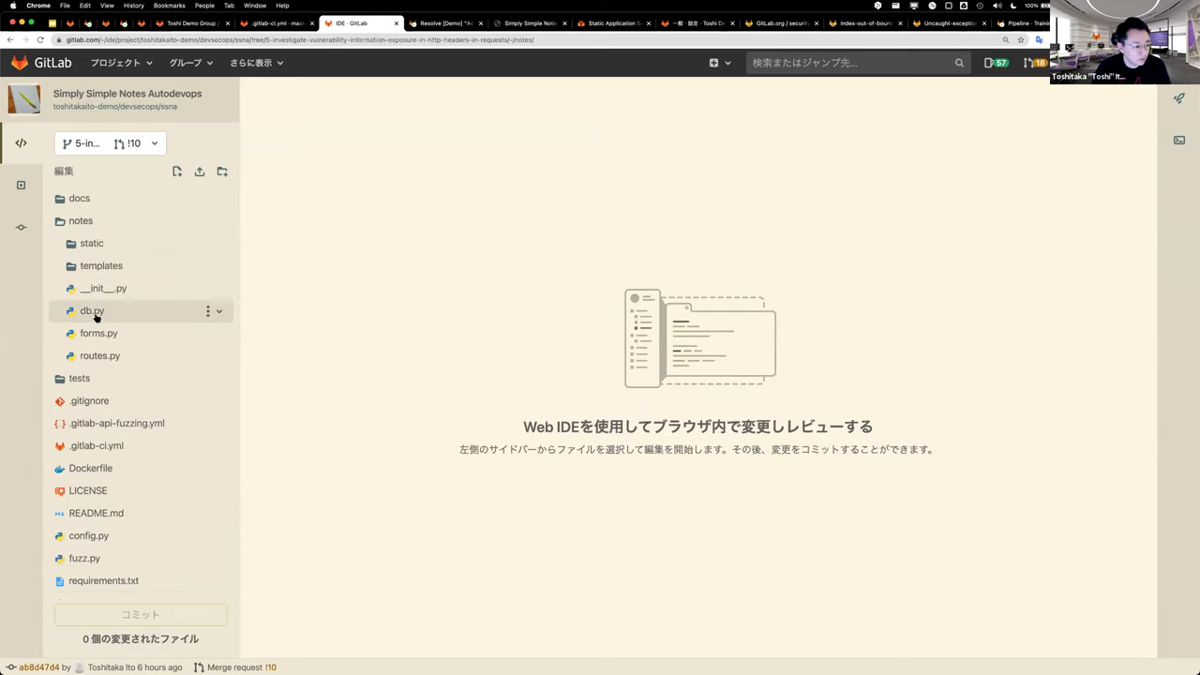
left_click(92, 311)
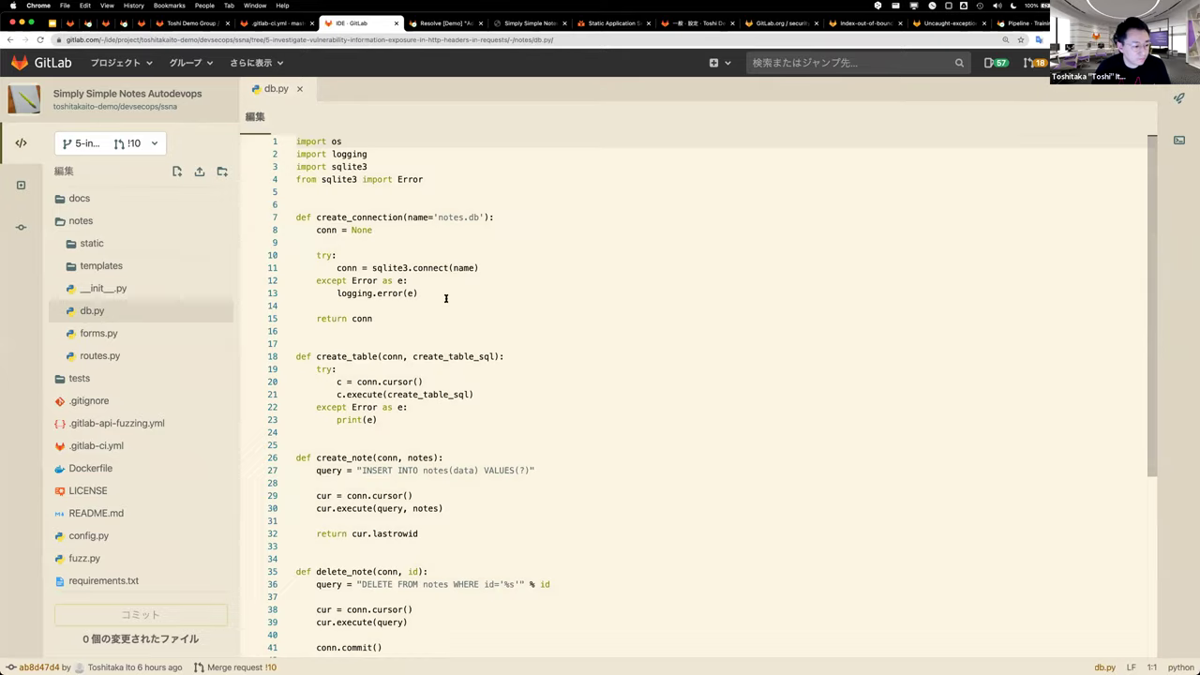
scroll(469, 300, "down", 5)
left_click(543, 357)
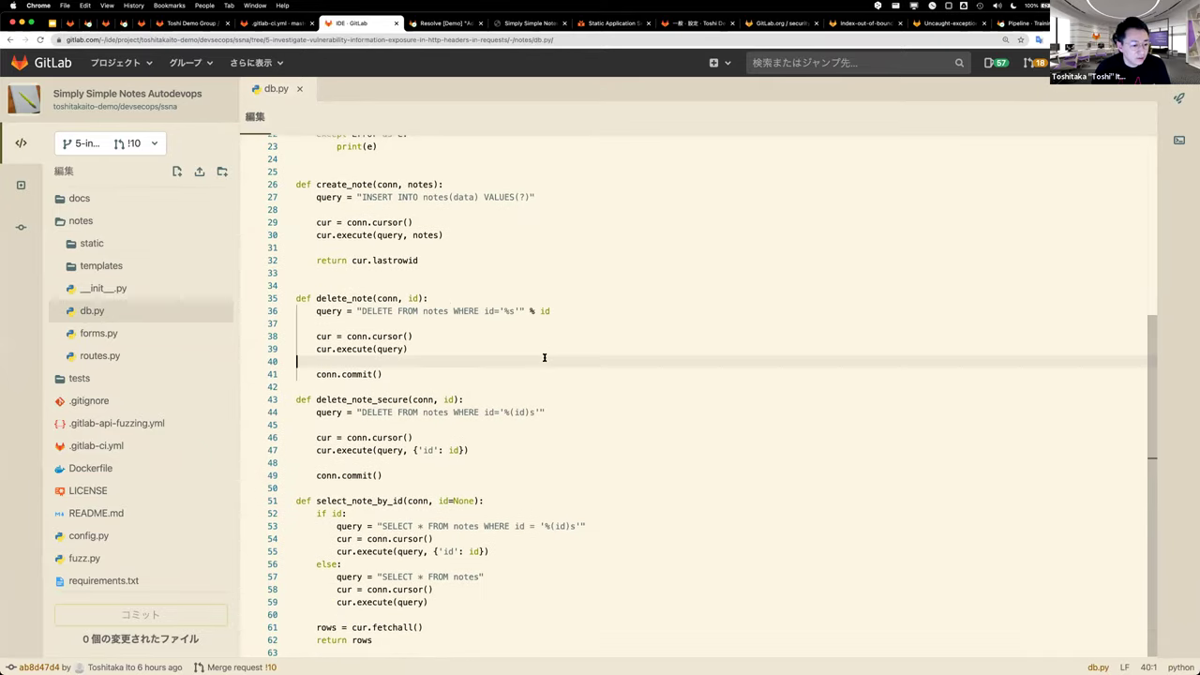
key("Down")
key("Down")
key("Down")
key("Down")
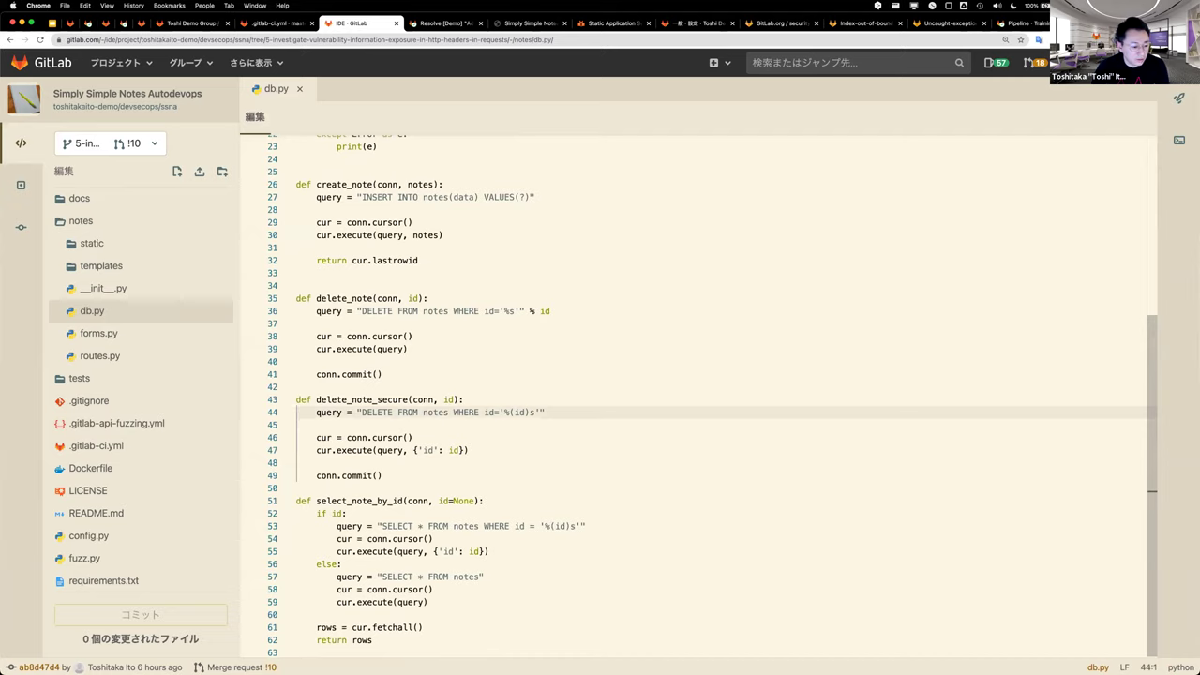
key("Left")
key("Right")
key("shift+Down")
key("shift+Down")
key("shift+Down")
key("shift+Down")
key("shift+Down")
key("shift+End")
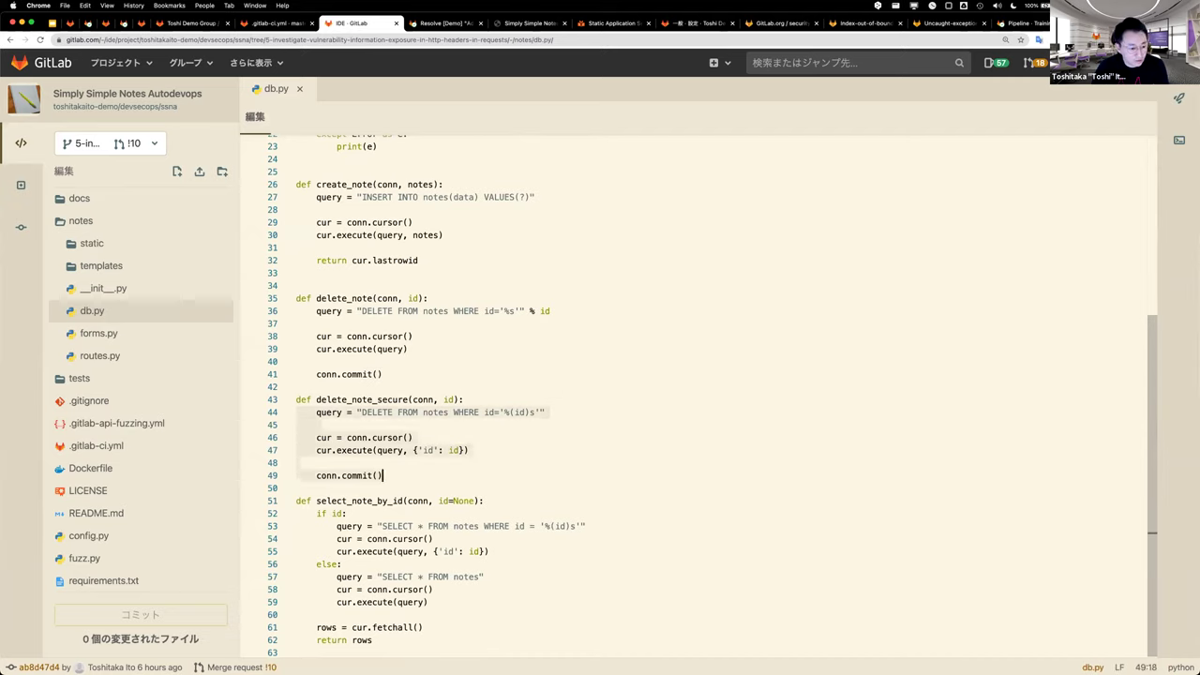
Replace the body of delete_note with the copied secure code, using id='%(id)s' and cur.execute(query, {'id': id})
key("Up")
key("Up")
key("Up")
key("Up")
key("Up")
key("Up")
key("Up")
key("Up")
key("Up")
key("Up")
key("Up")
key("Up")
key("Up")
key("Home")
key("shift+Down")
key("shift+Down")
key("shift+Down")
key("shift+Down")
key("shift+Down")
key("shift+Down")
key("super+c")
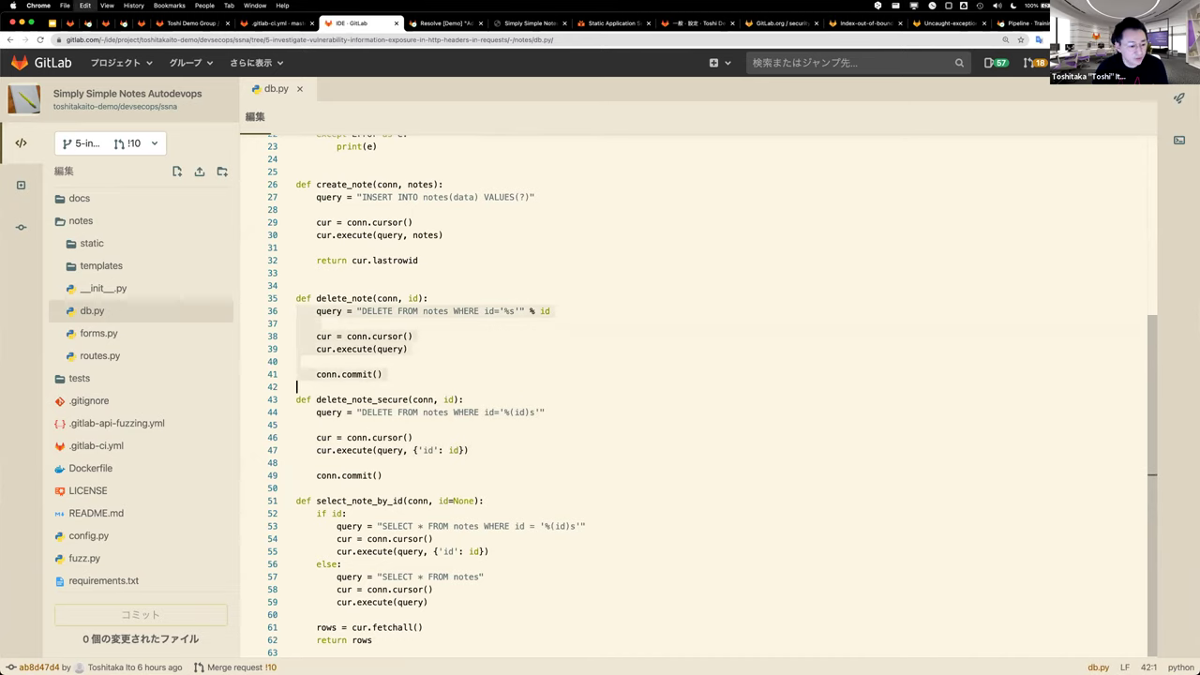
key("super+v")
key("Return")
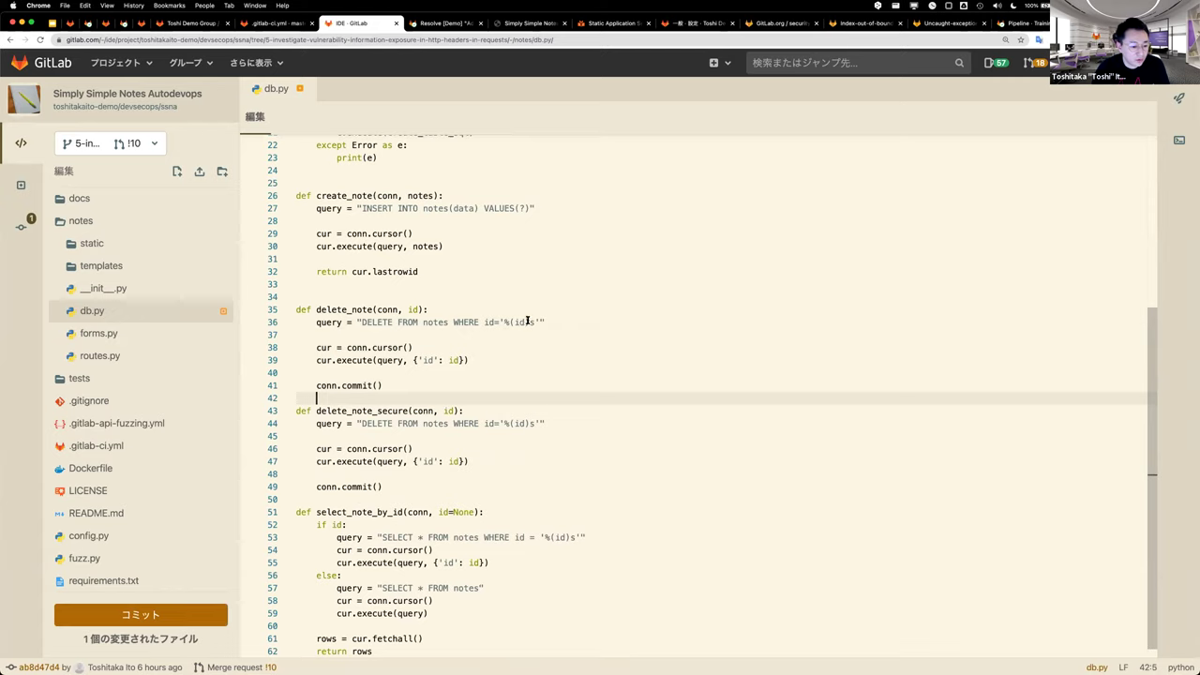
double_click(344, 361)
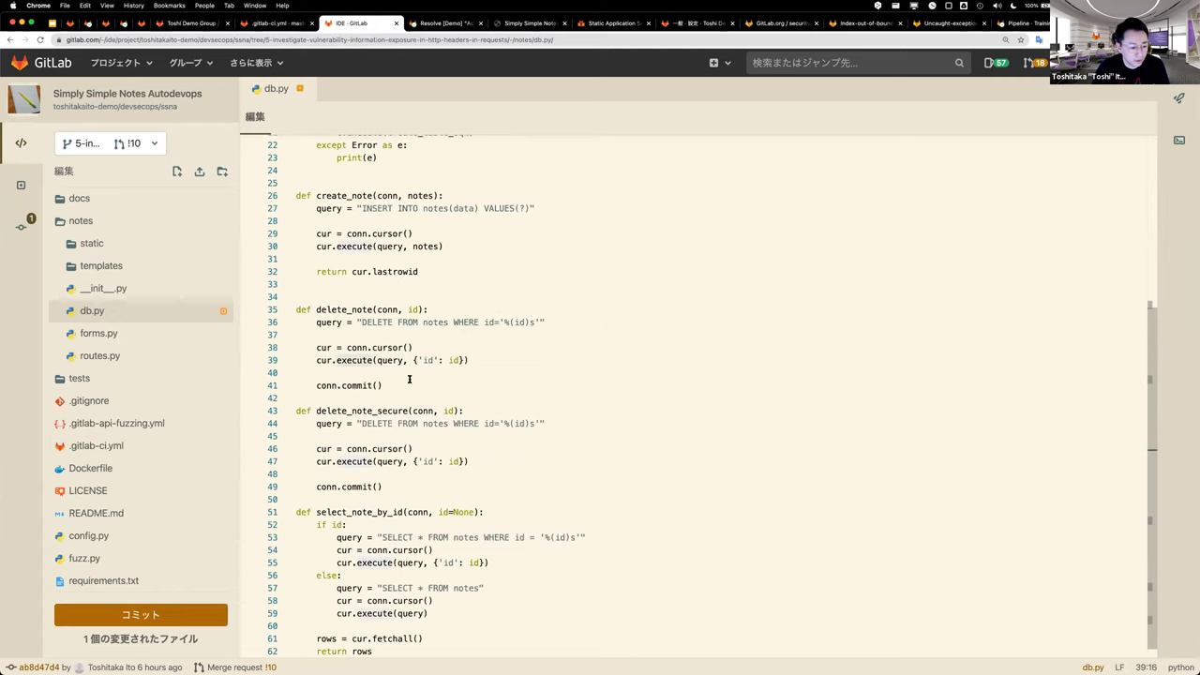
left_click(312, 361)
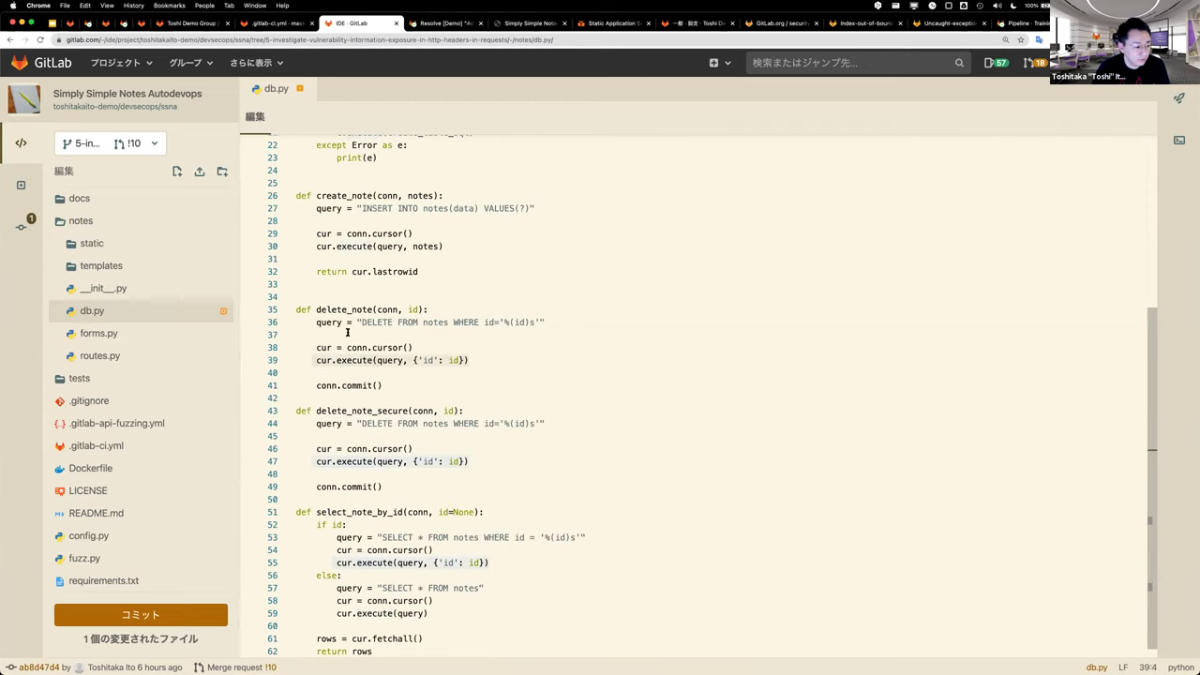
Set the requests version to 2.20.0 in requirements.txt
scroll(120, 519, "down", 2)
left_click(103, 534)
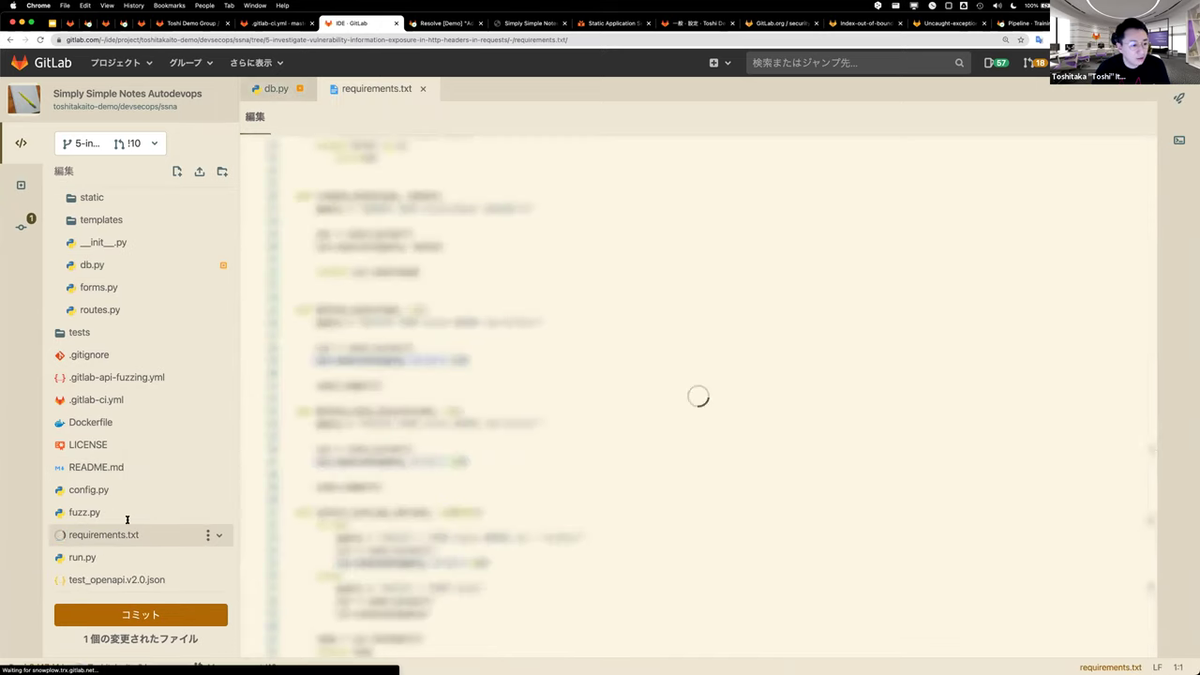
left_click(379, 204)
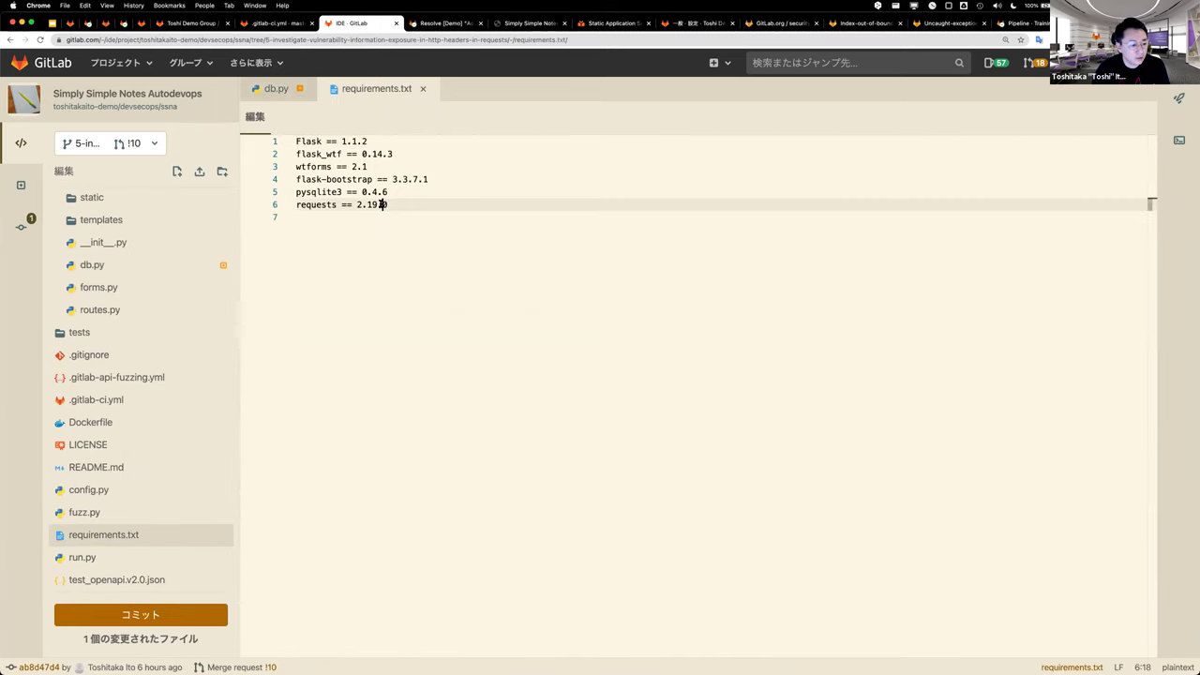
key("BackSpace")
key("BackSpace")
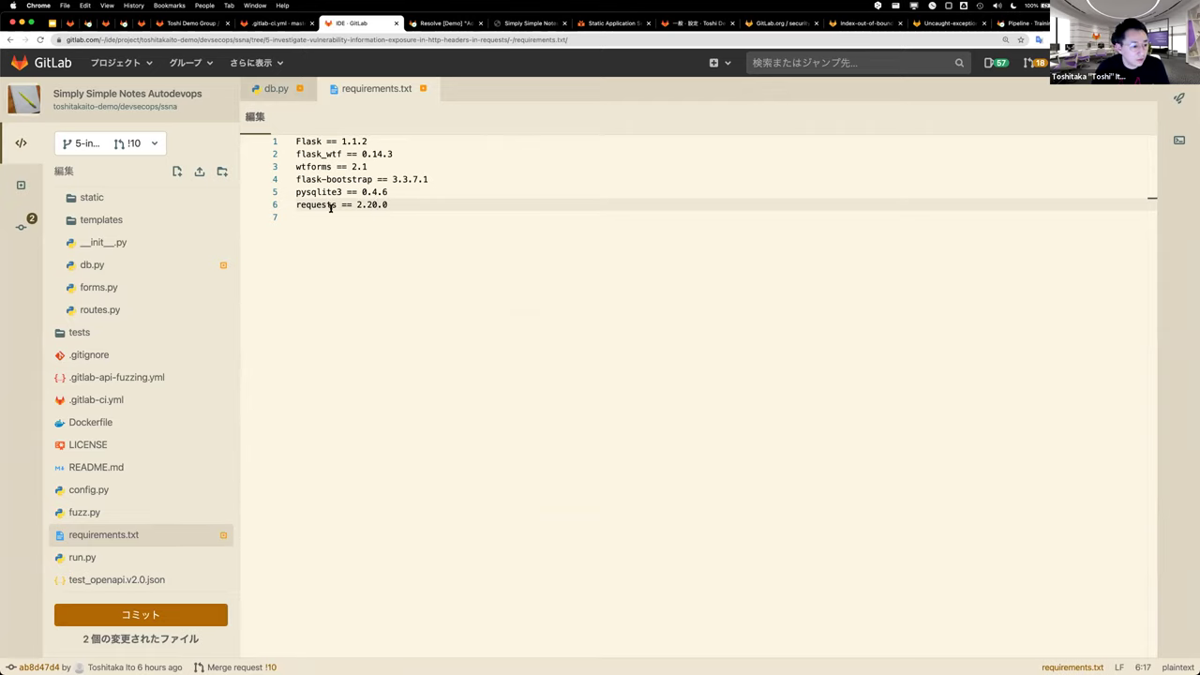
left_click(423, 202)
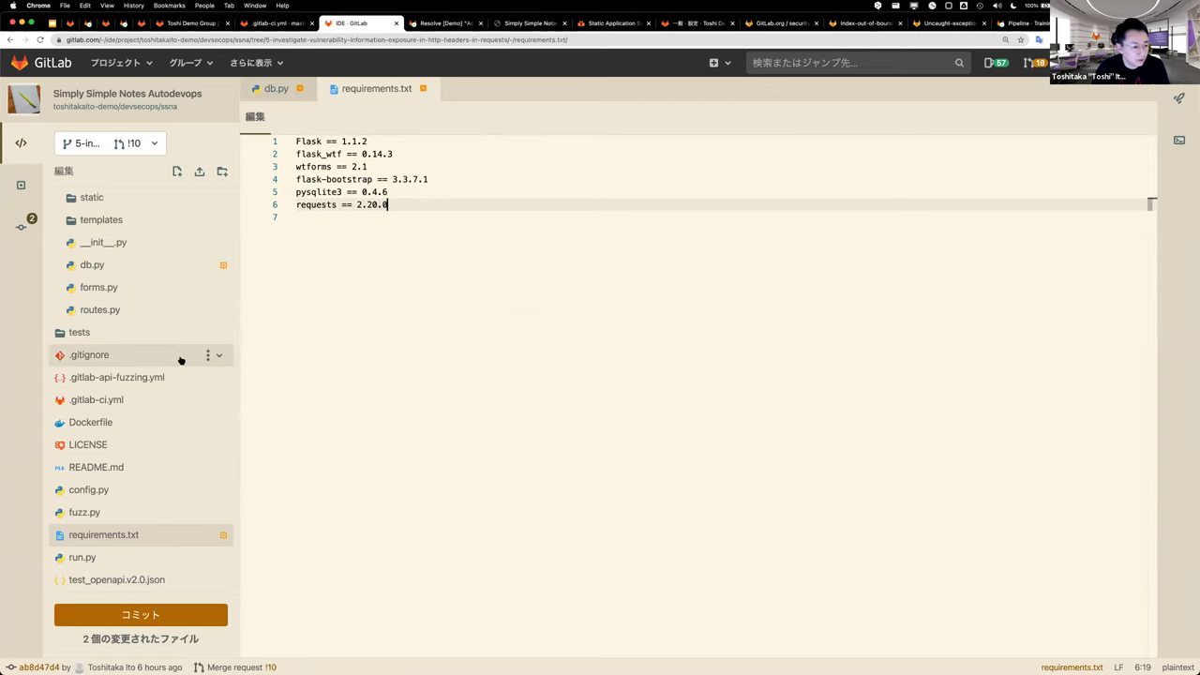
Set the Dockerfile's base image to python:alpine3.13 and commit all changed files to the existing 5-investigate-vulnerability branch
left_click(113, 423)
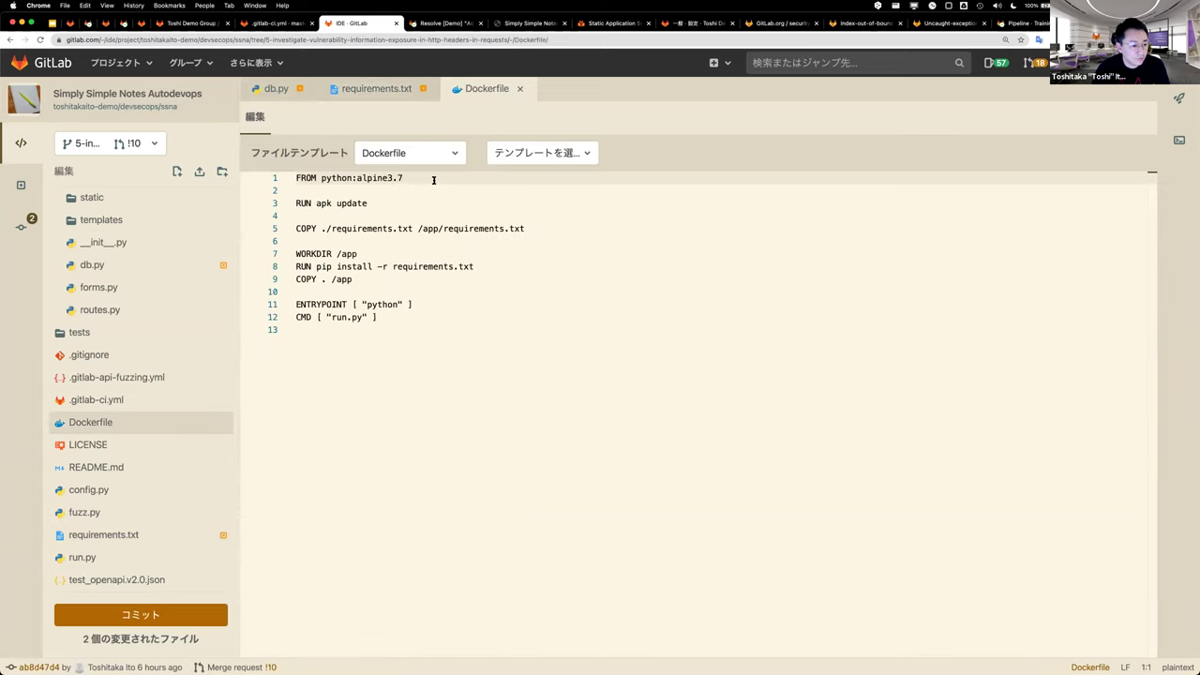
left_click(449, 176)
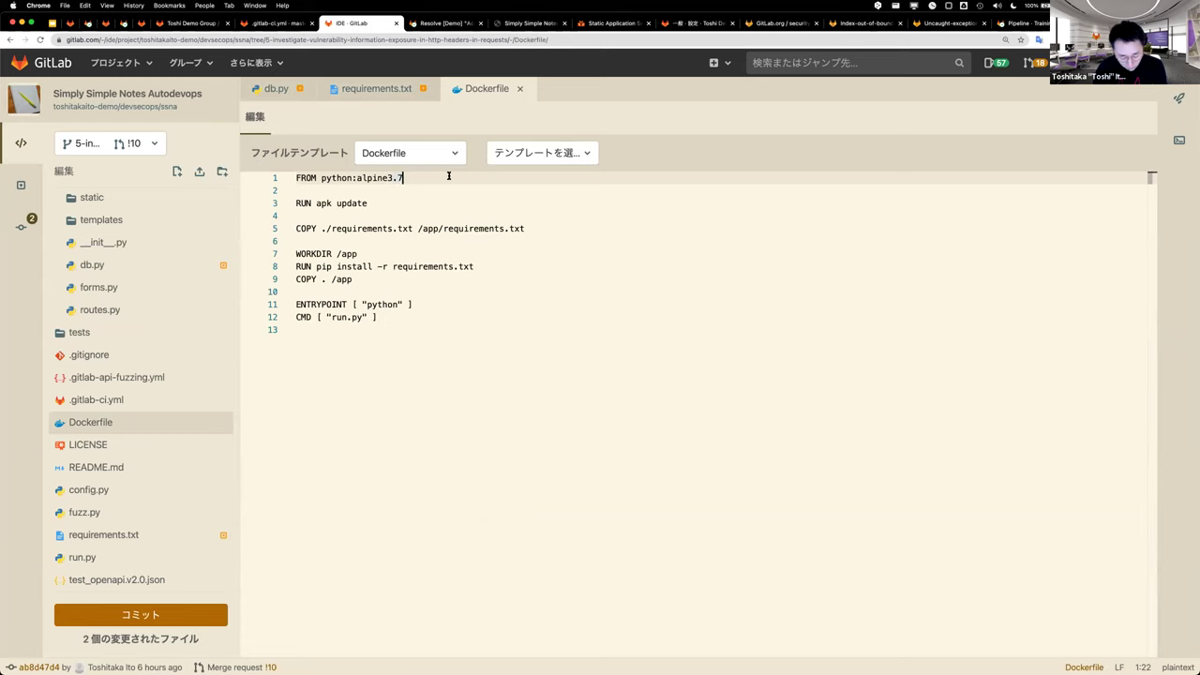
key("BackSpace")
type("13")
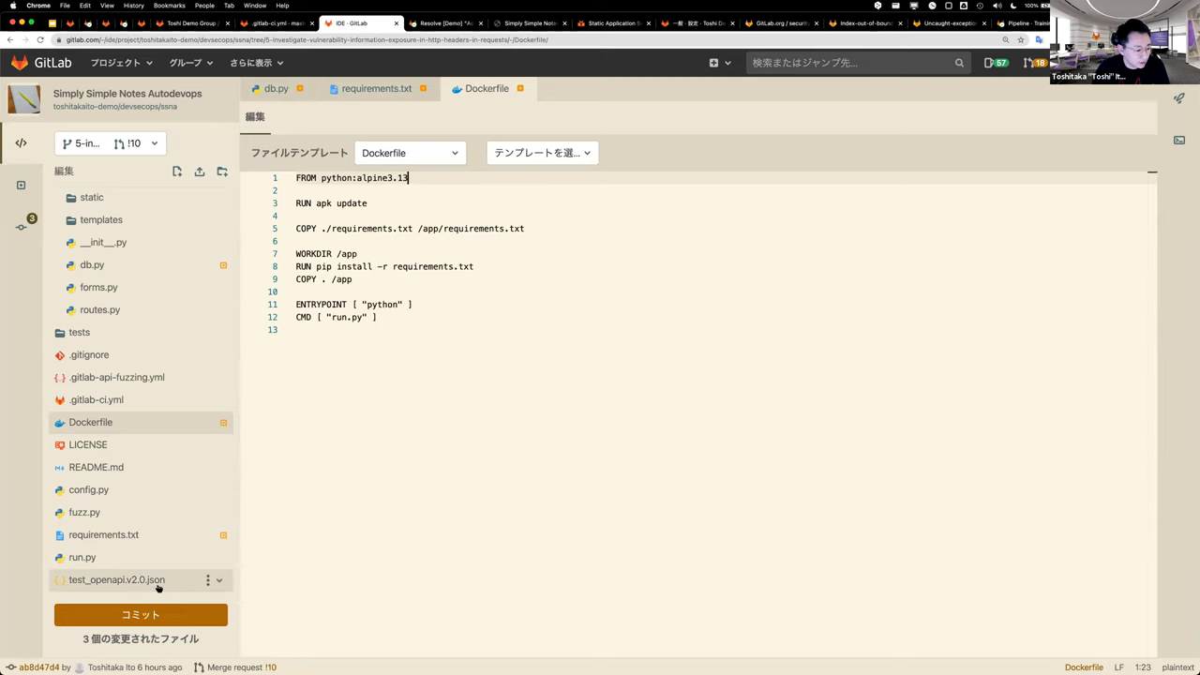
left_click(138, 615)
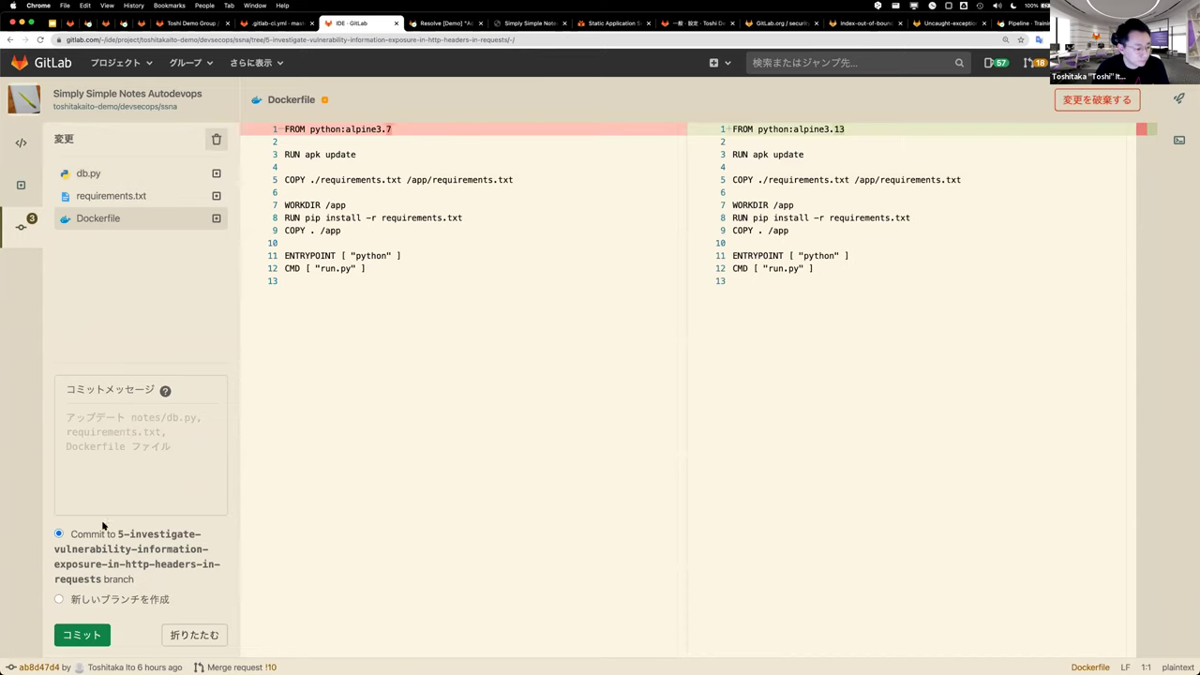
left_click(100, 635)
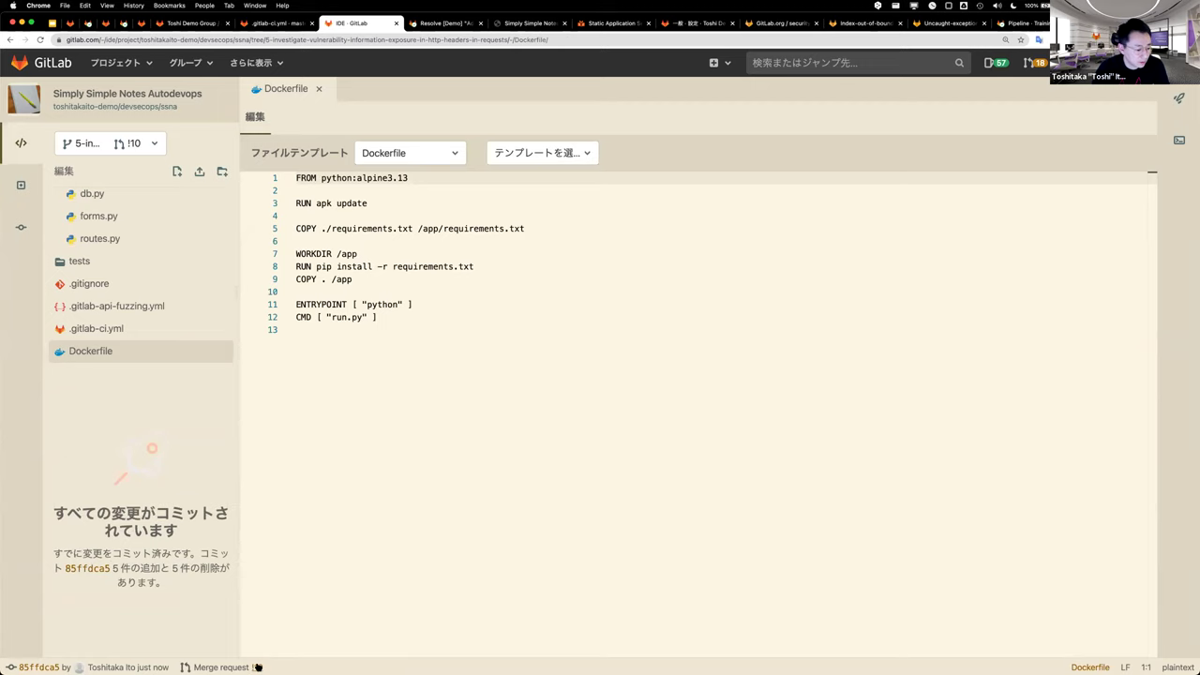
Open merge request !10 and review its file changes in notes/db.py, Dockerfile and requirements.txt, returning to the overview
left_click(257, 666)
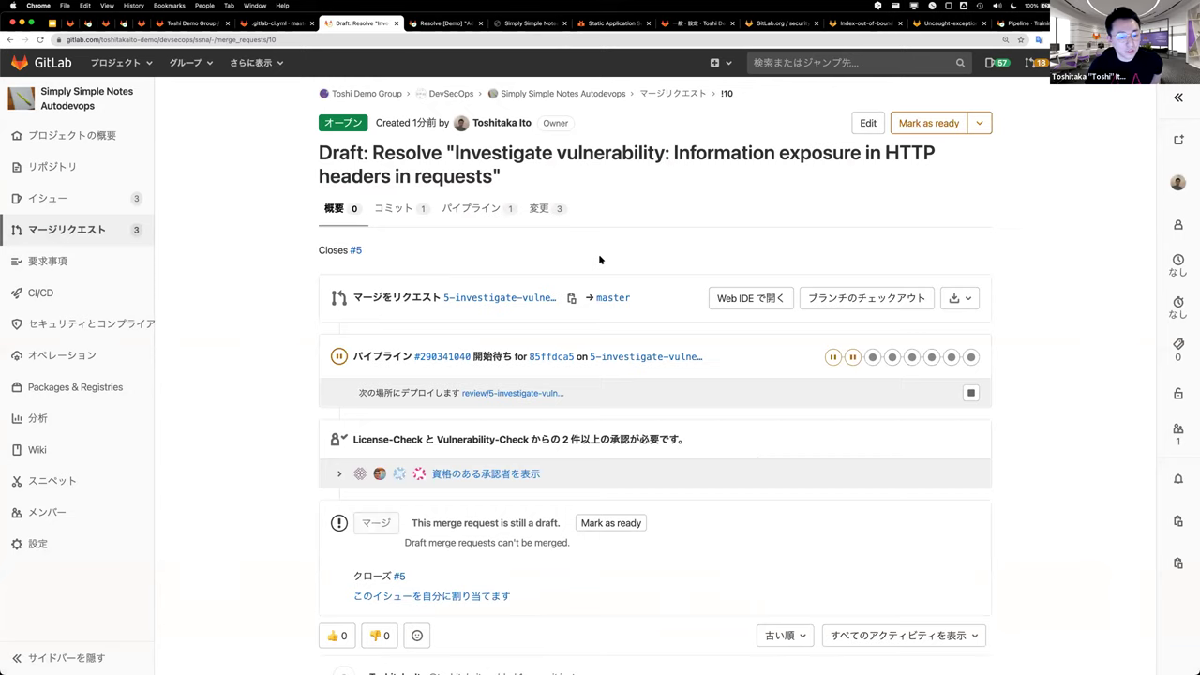
left_click(539, 208)
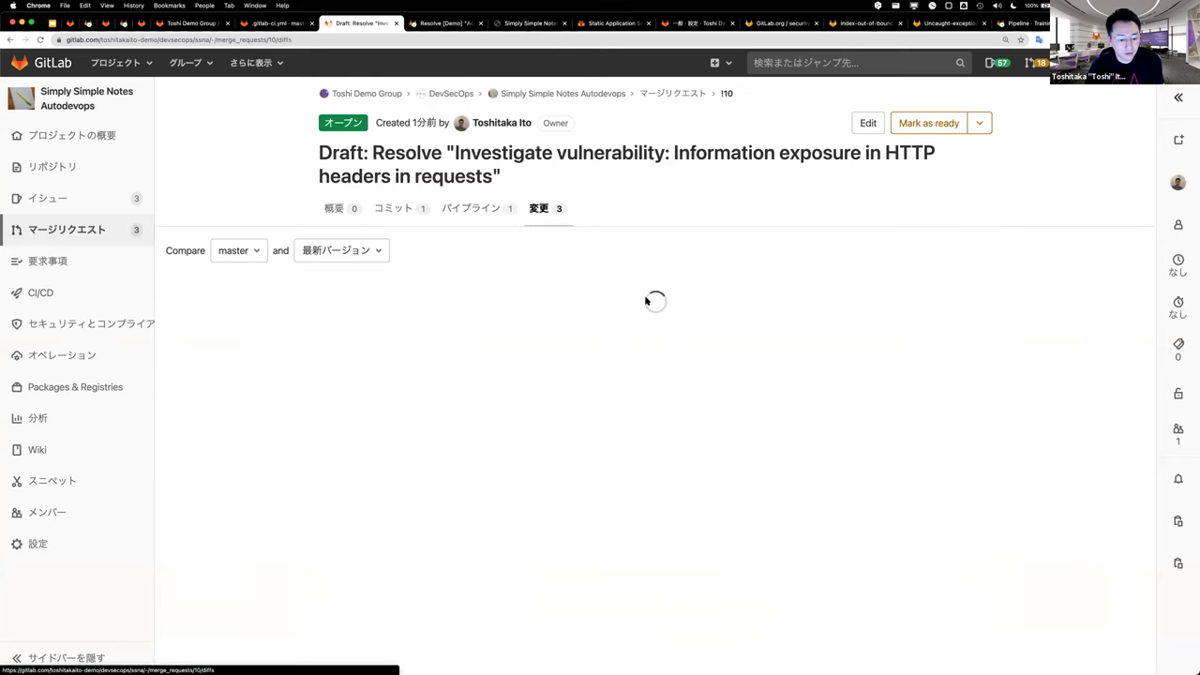
scroll(737, 309, "down", 5)
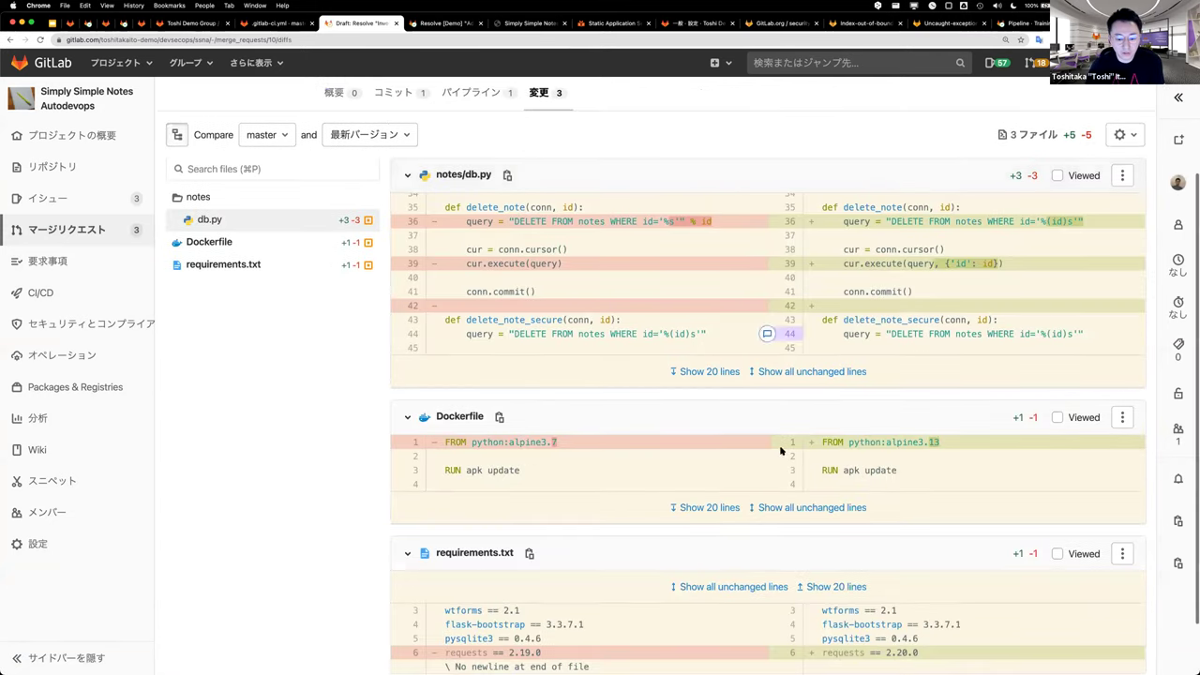
scroll(815, 485, "up", 5)
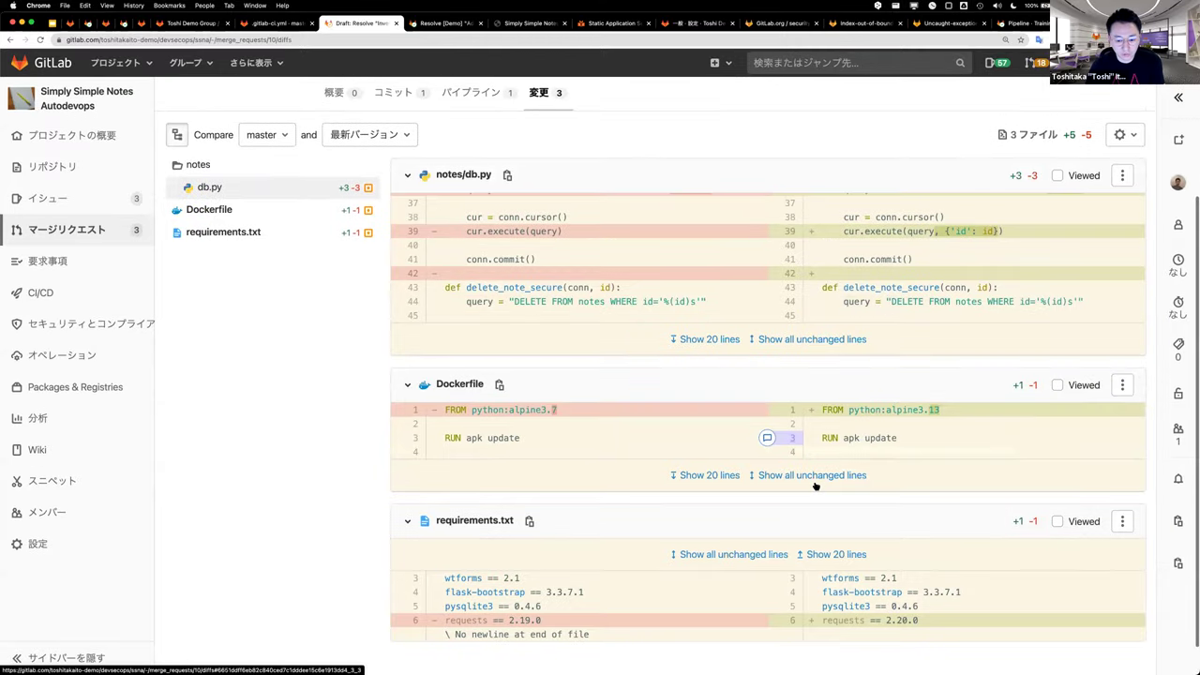
scroll(780, 471, "up", 5)
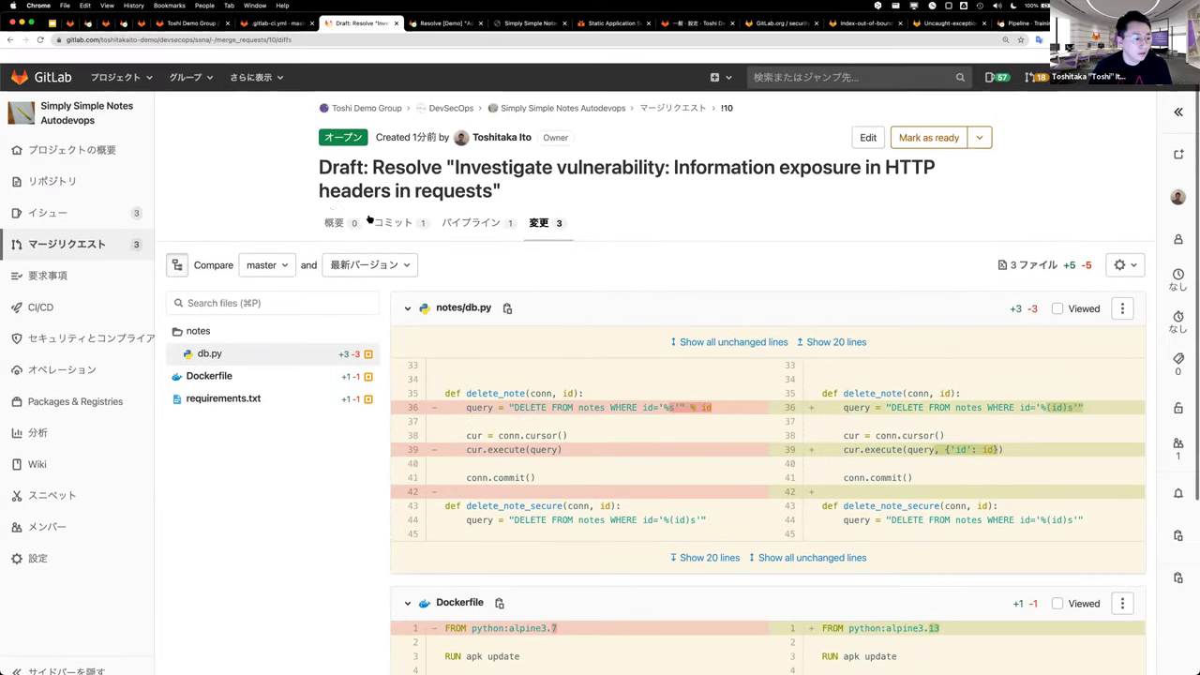
key("super+bracketleft")
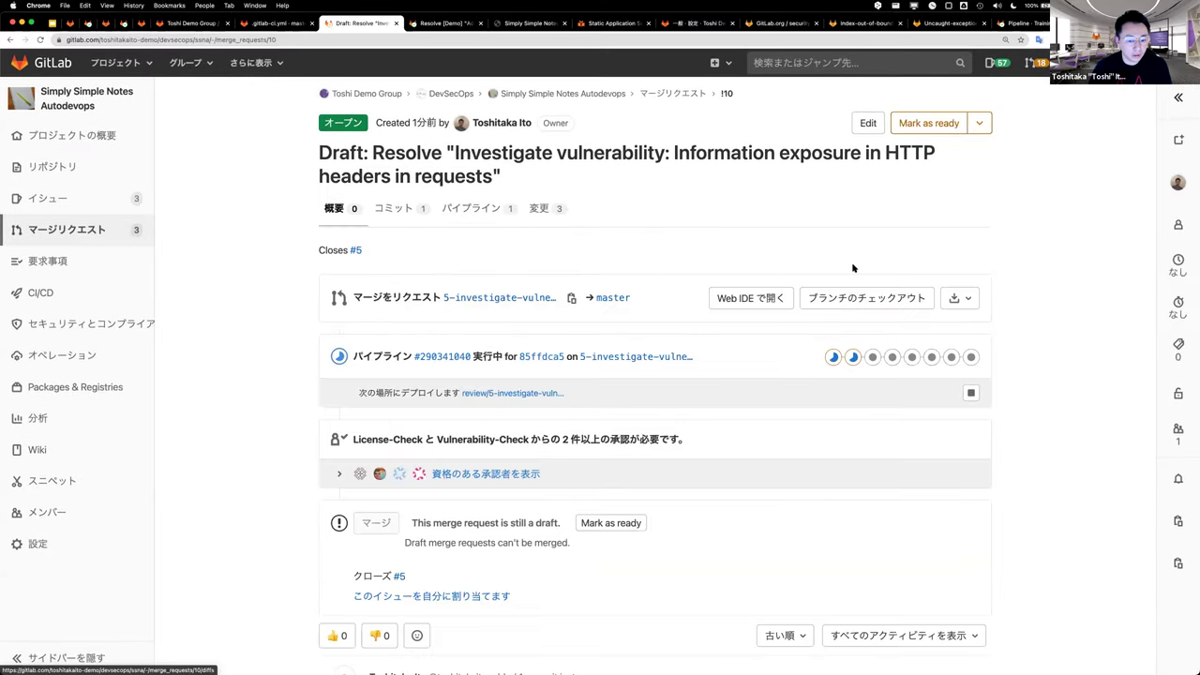
Open the merge request's running pipeline and look over its build, test, fuzz, review and DAST jobs
left_click(455, 356)
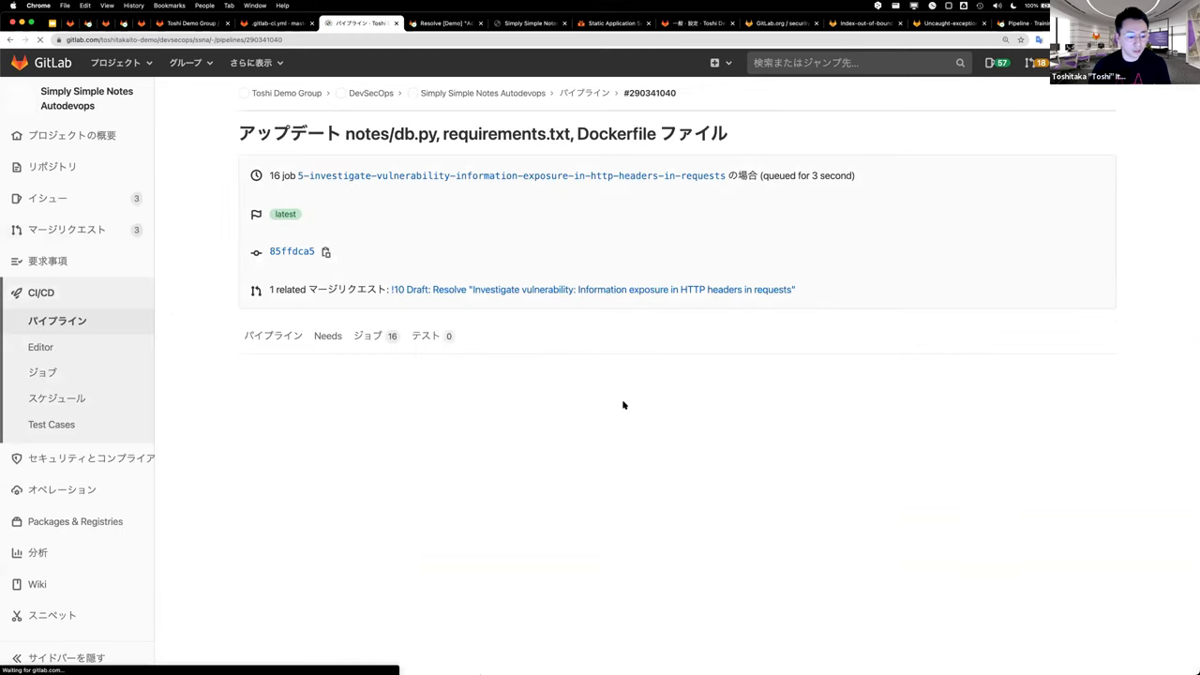
scroll(625, 429, "down", 3)
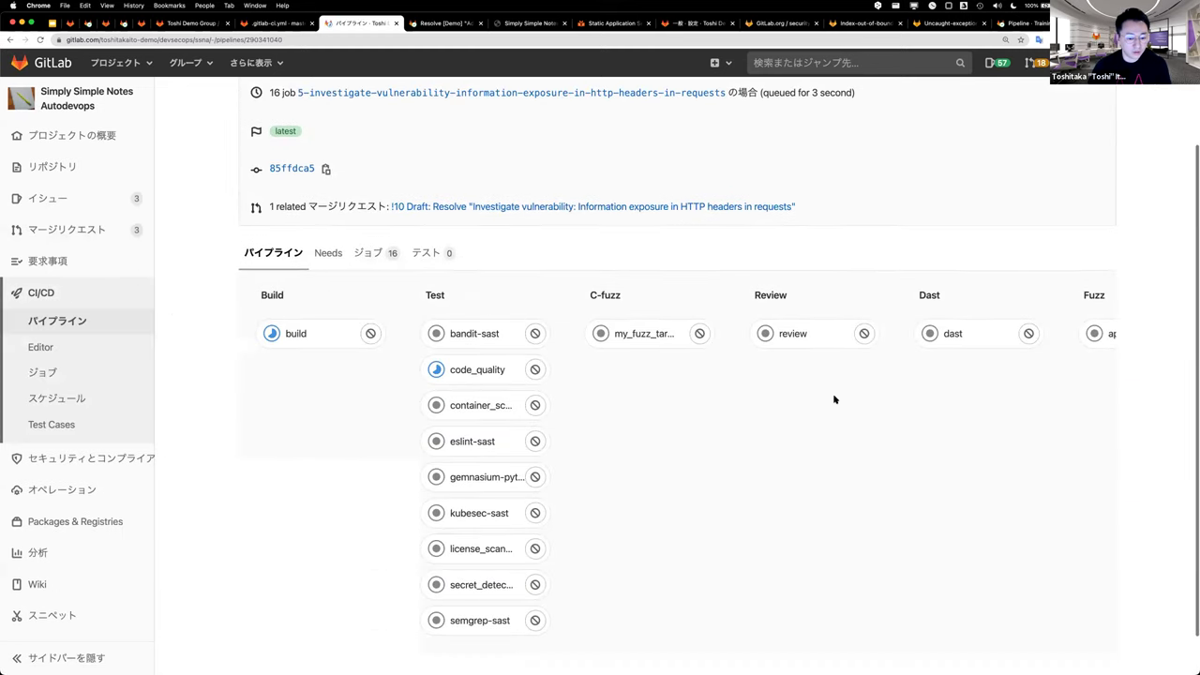
scroll(834, 399, "up", 3)
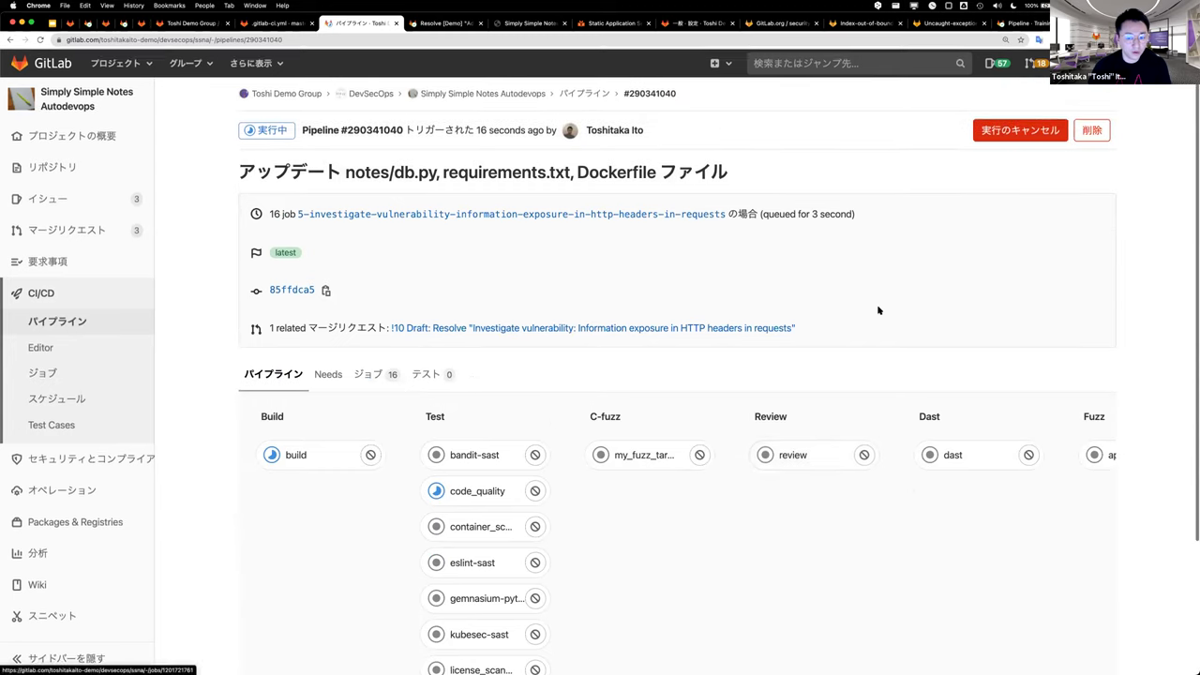
Open the draft merge request Resolve "[Demo] Fix vulns" and expand its security scan results
left_click(67, 230)
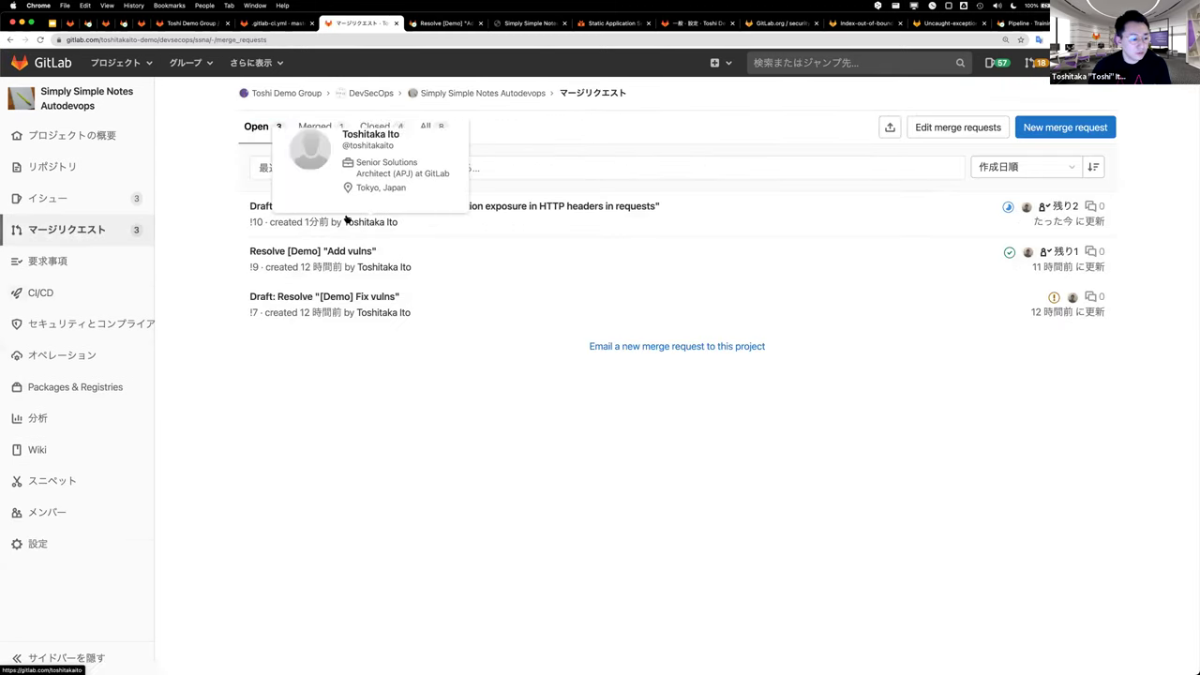
left_click(357, 296)
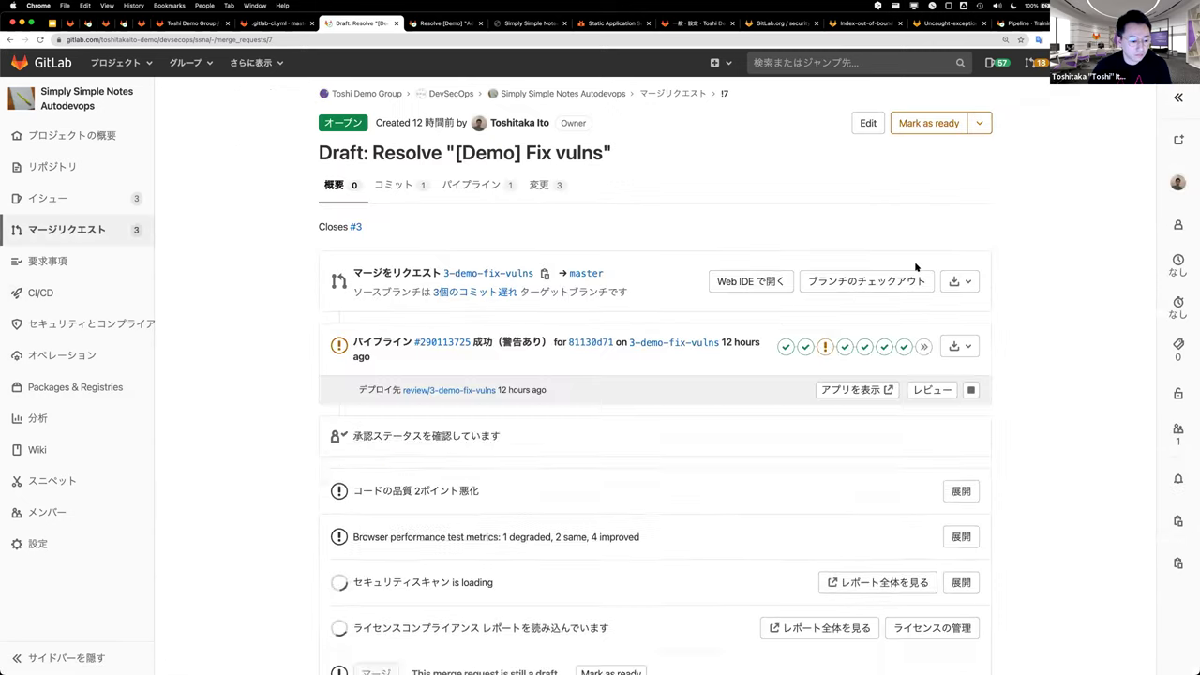
scroll(928, 281, "down", 3)
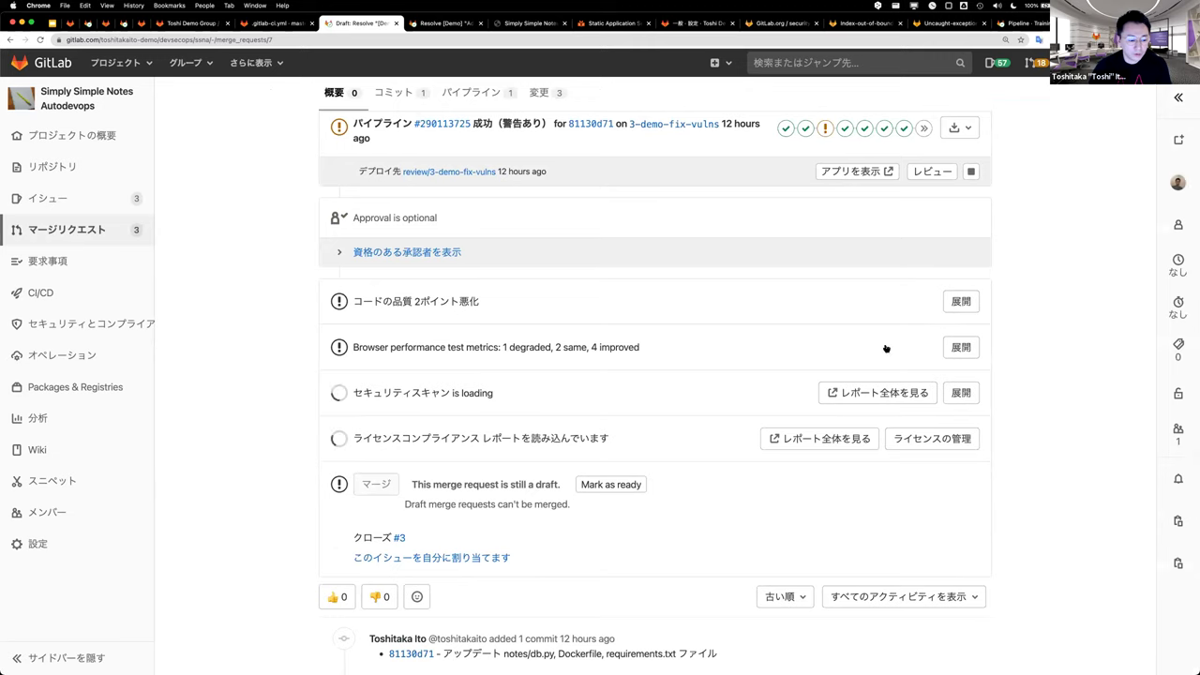
scroll(796, 366, "down", 2)
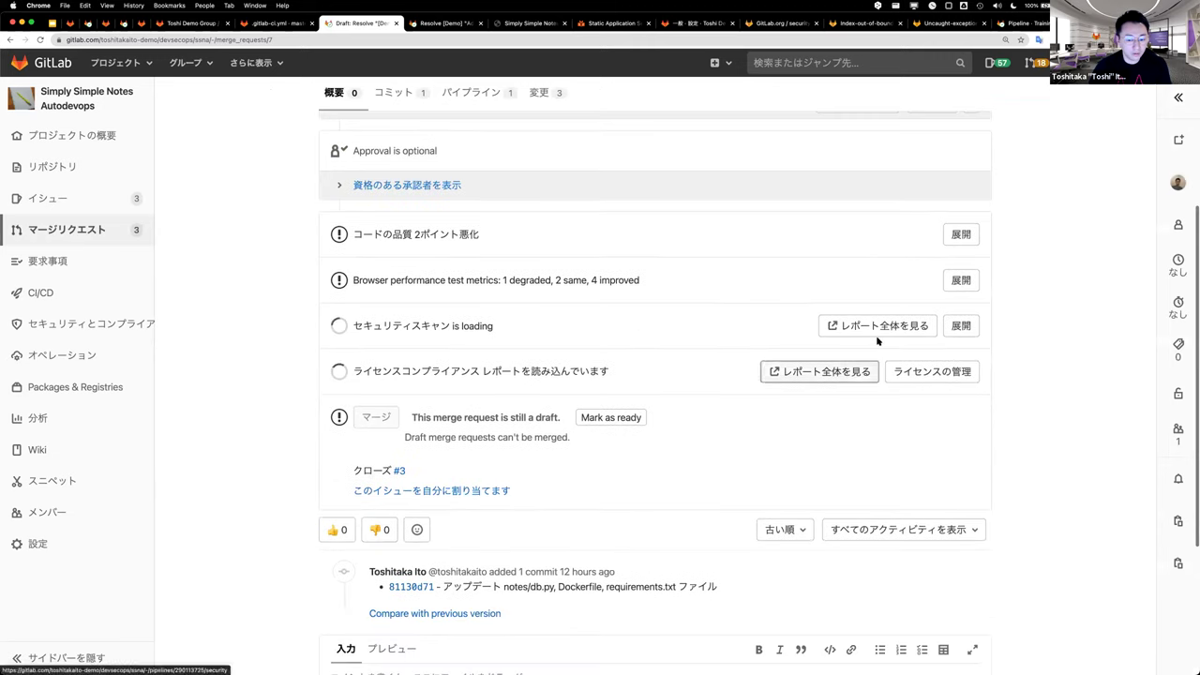
left_click(954, 325)
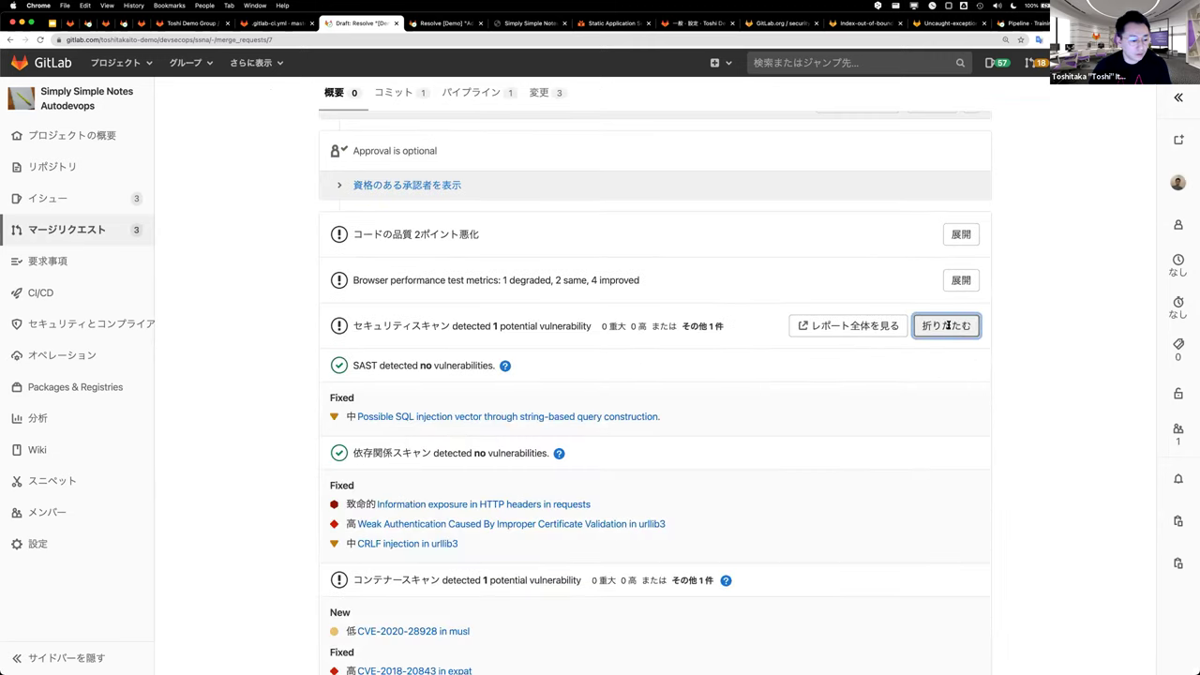
Examine the new and fixed vulnerabilities listed for the SAST, dependency, container, DAST and secret scans
scroll(607, 325, "down", 3)
scroll(608, 325, "down", 1)
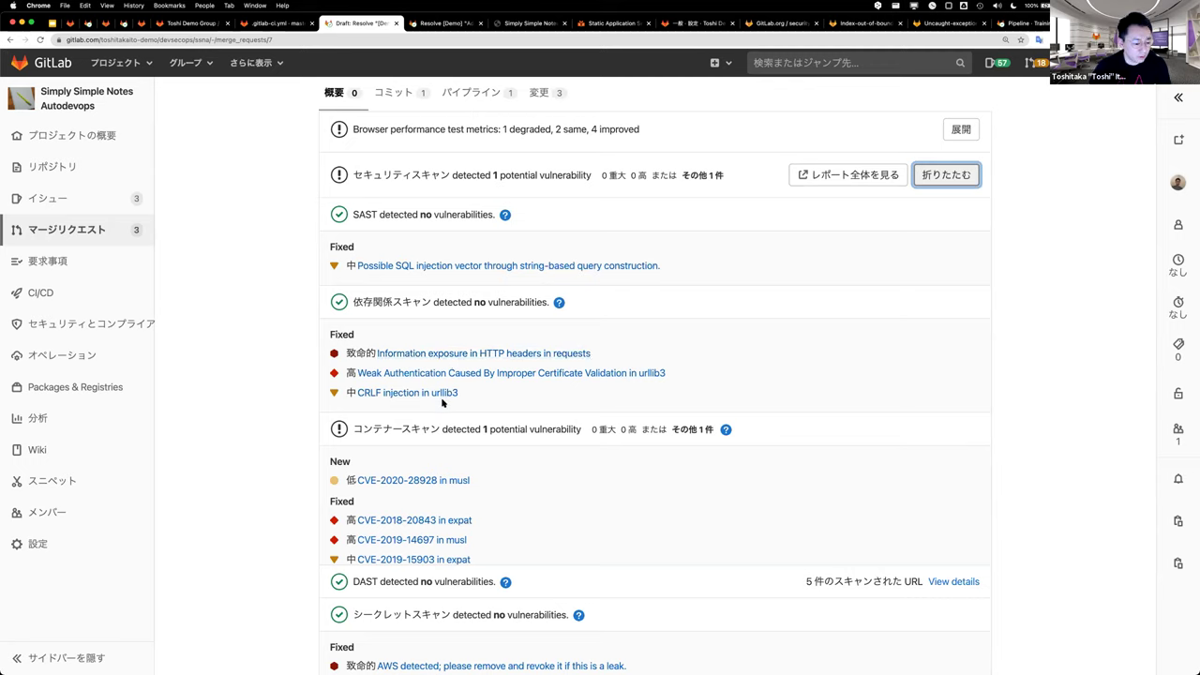
scroll(451, 461, "down", 1)
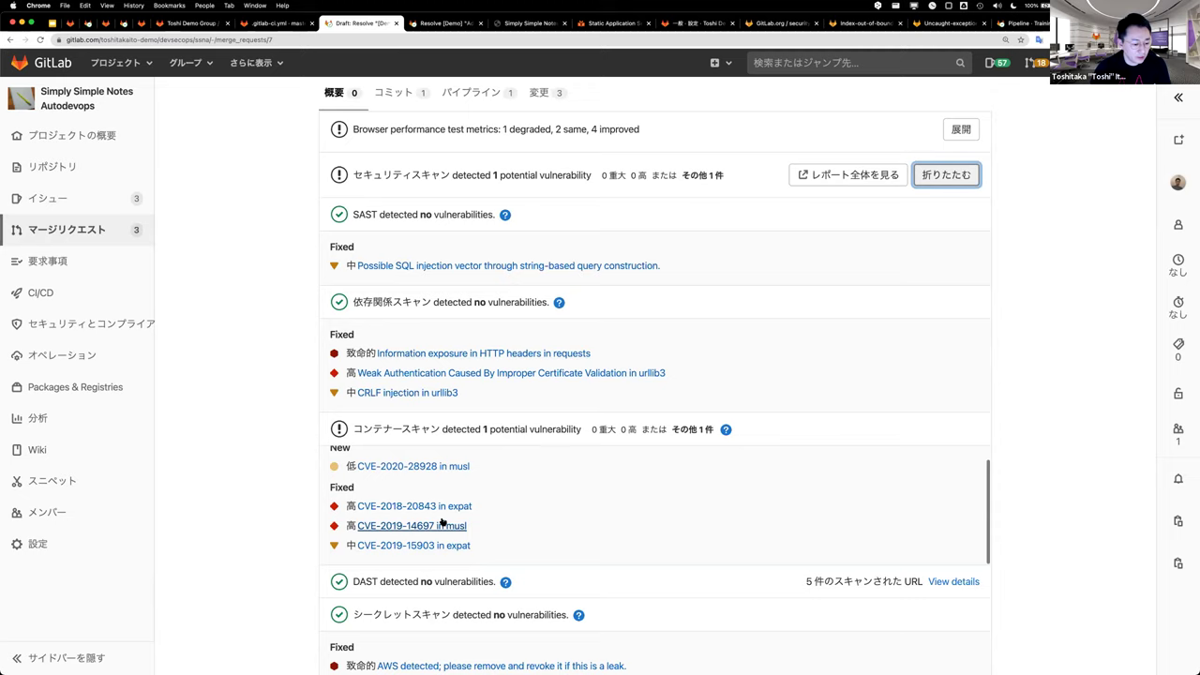
scroll(471, 479, "up", 1)
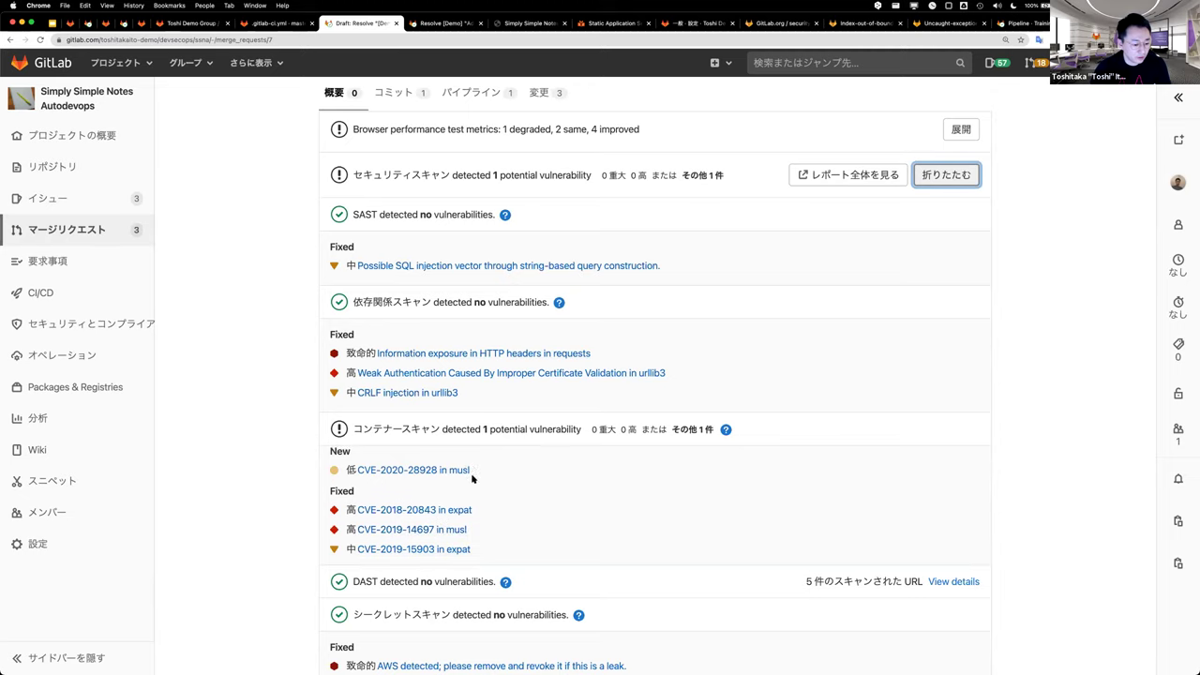
scroll(472, 478, "up", 1)
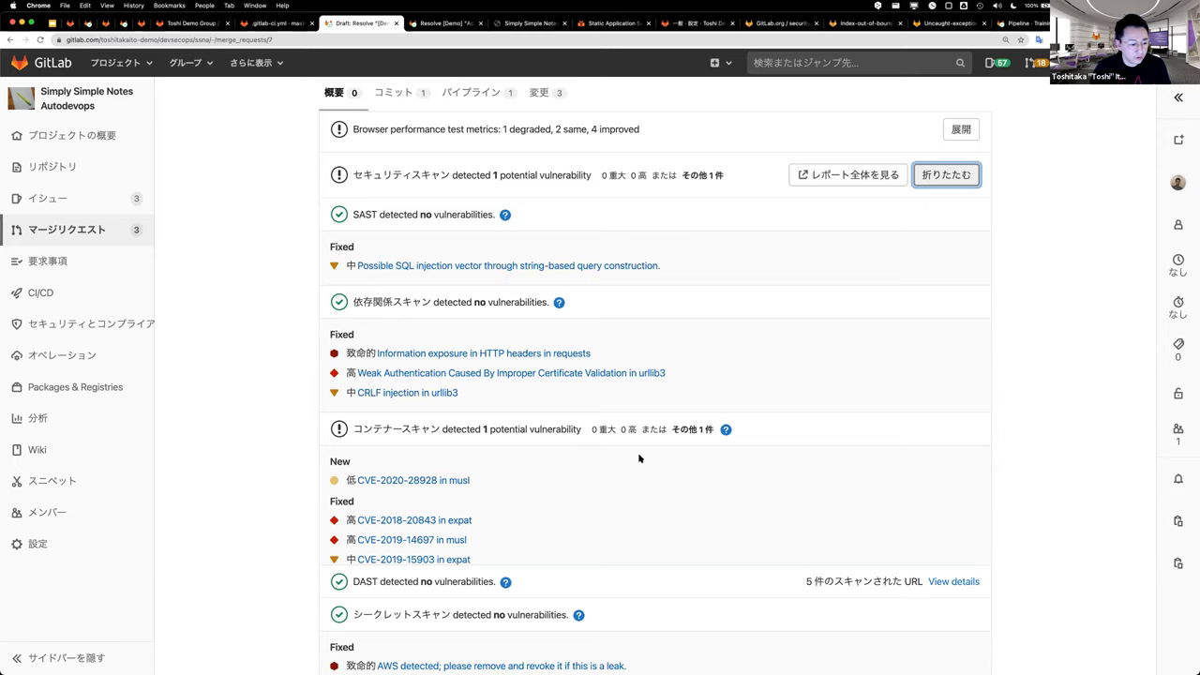
scroll(638, 457, "up", 3)
scroll(638, 456, "up", 2)
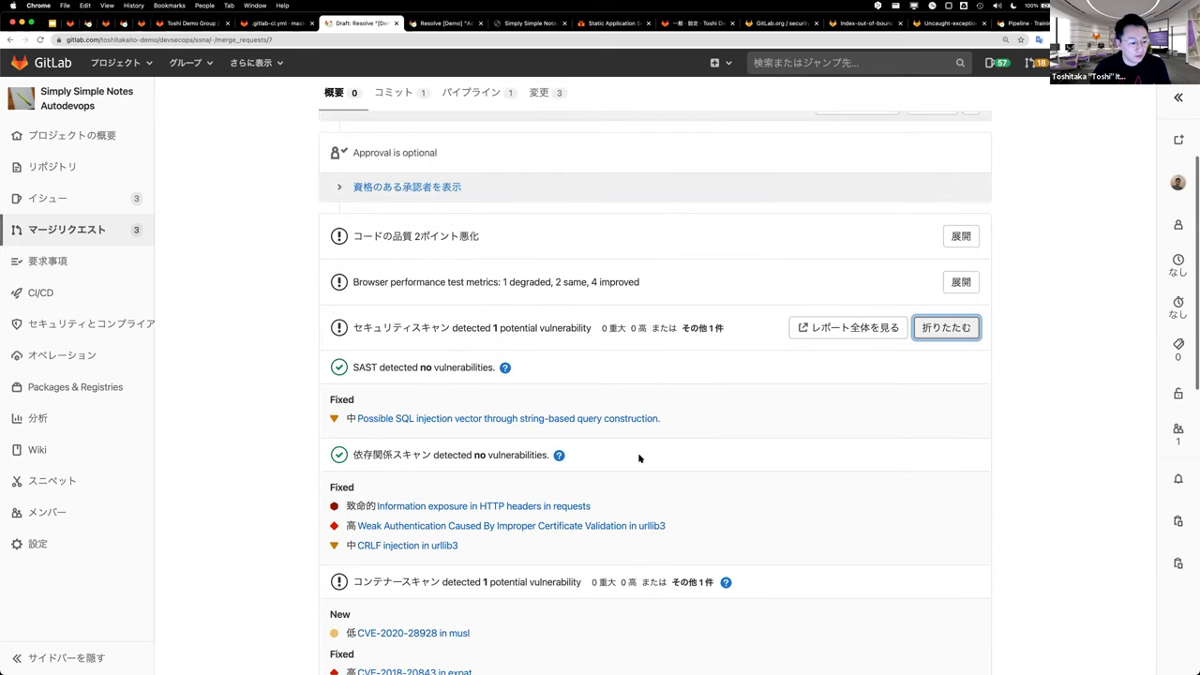
scroll(638, 460, "down", 3)
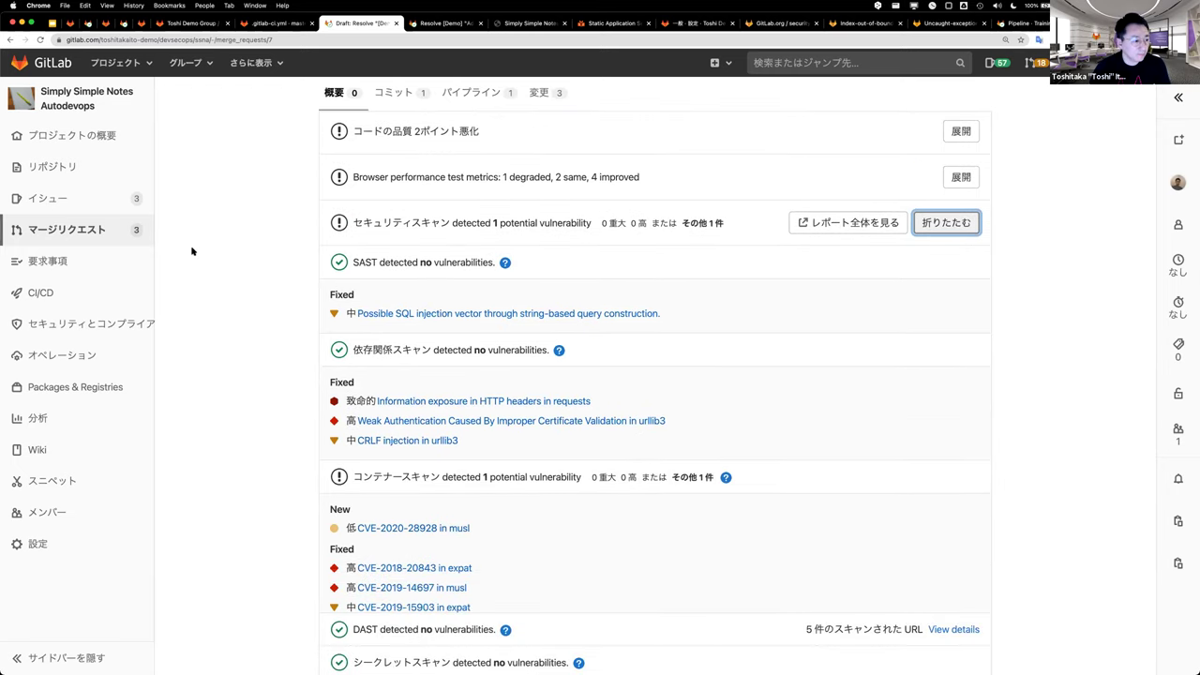
scroll(207, 250, "up", 10)
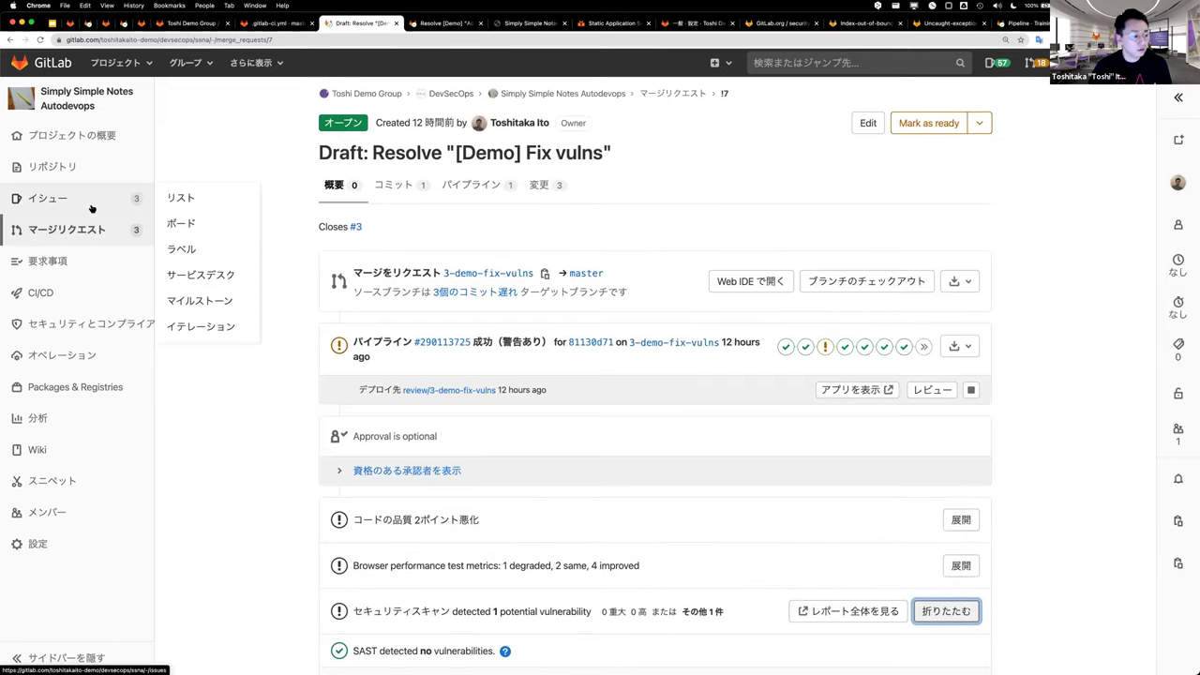
Open the "Add vulns" issue and go to its related merge request !9
left_click(92, 209)
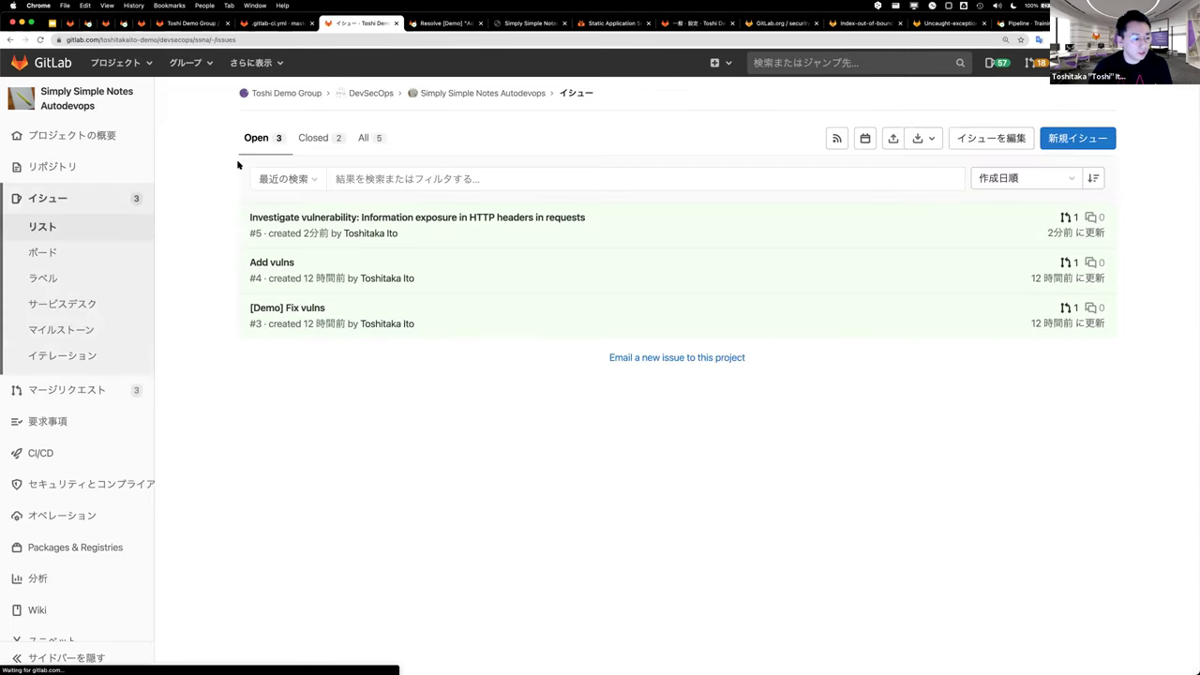
left_click(278, 263)
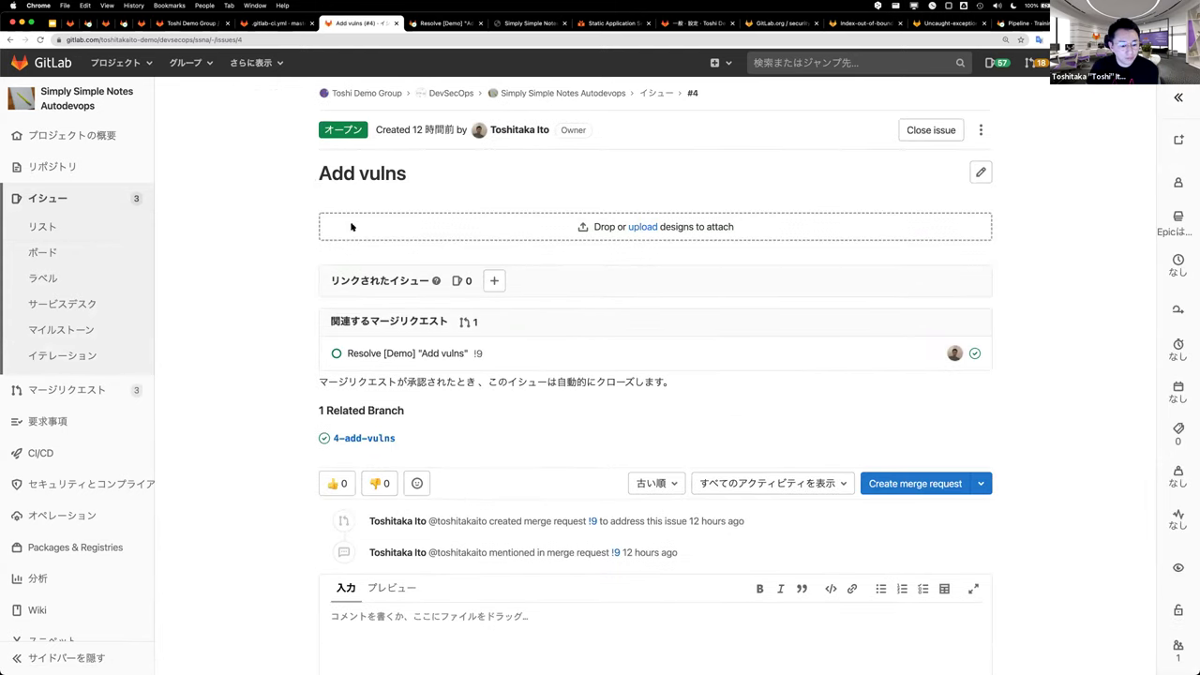
left_click(407, 354)
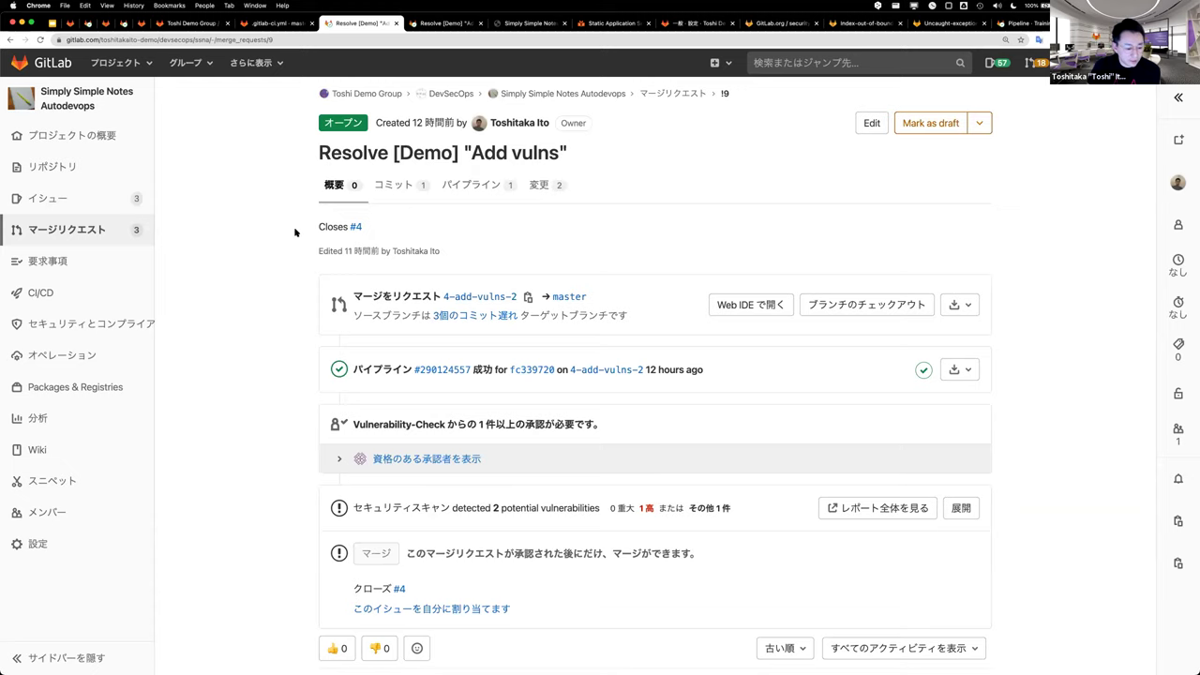
Expand the merge request's security scan results and its list of eligible approvers to check the Vulnerability-Check approval rule
scroll(295, 232, "down", 2)
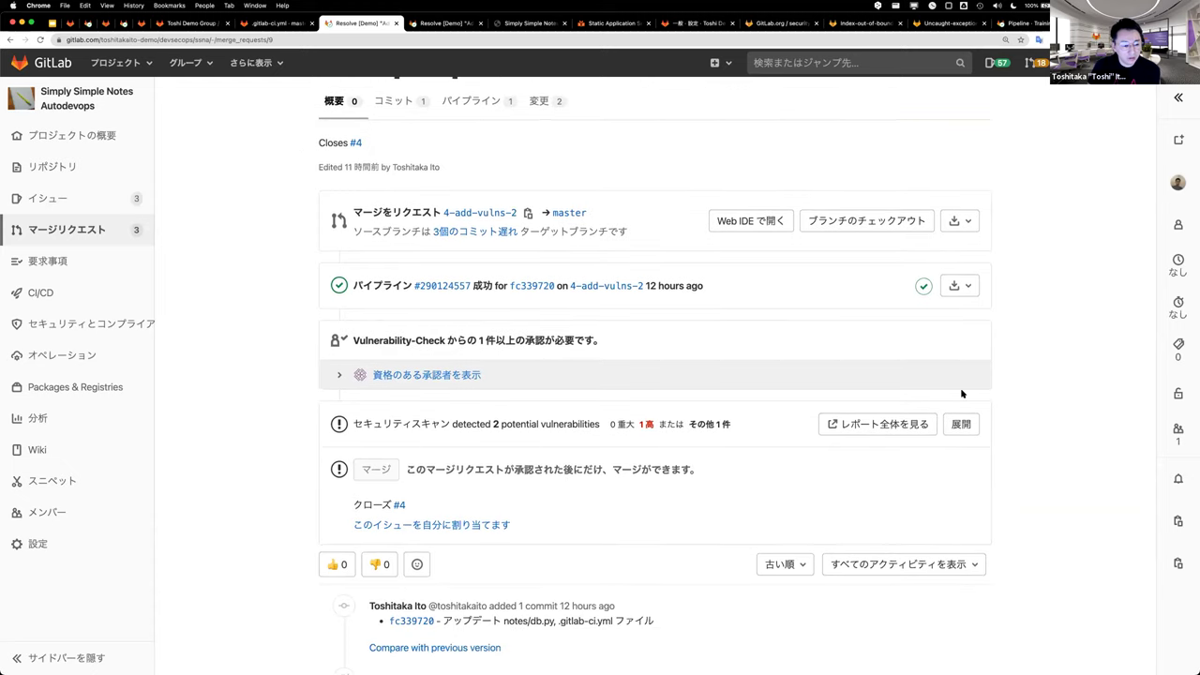
left_click(964, 424)
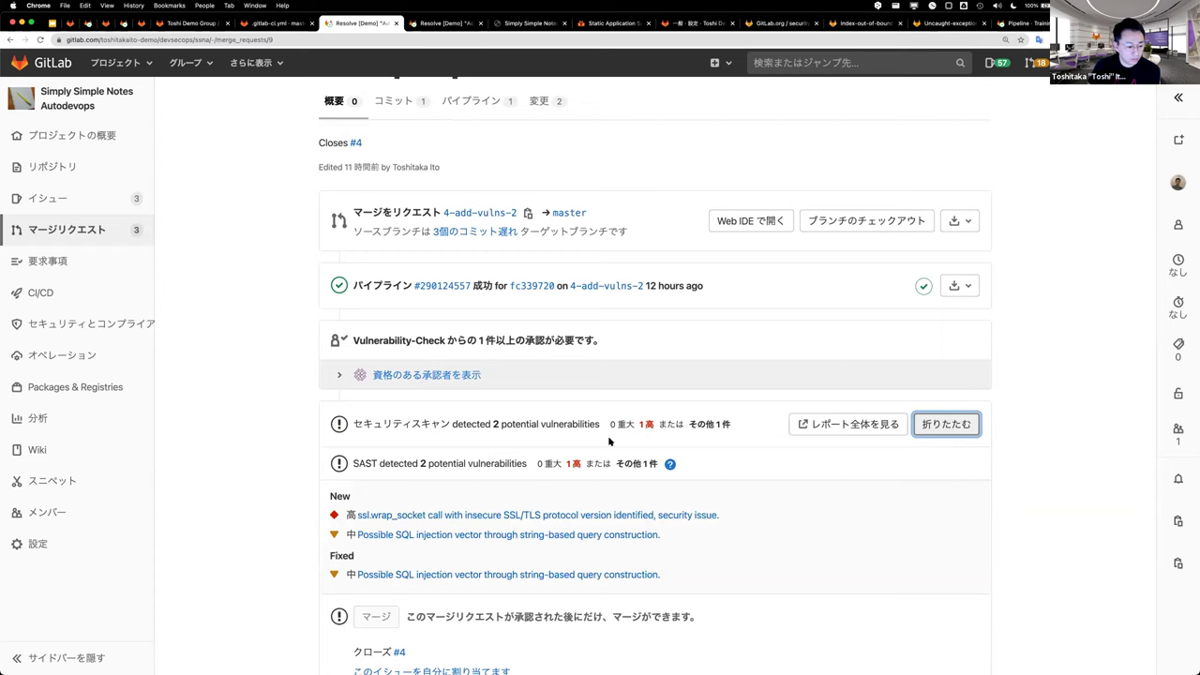
scroll(478, 466, "down", 1)
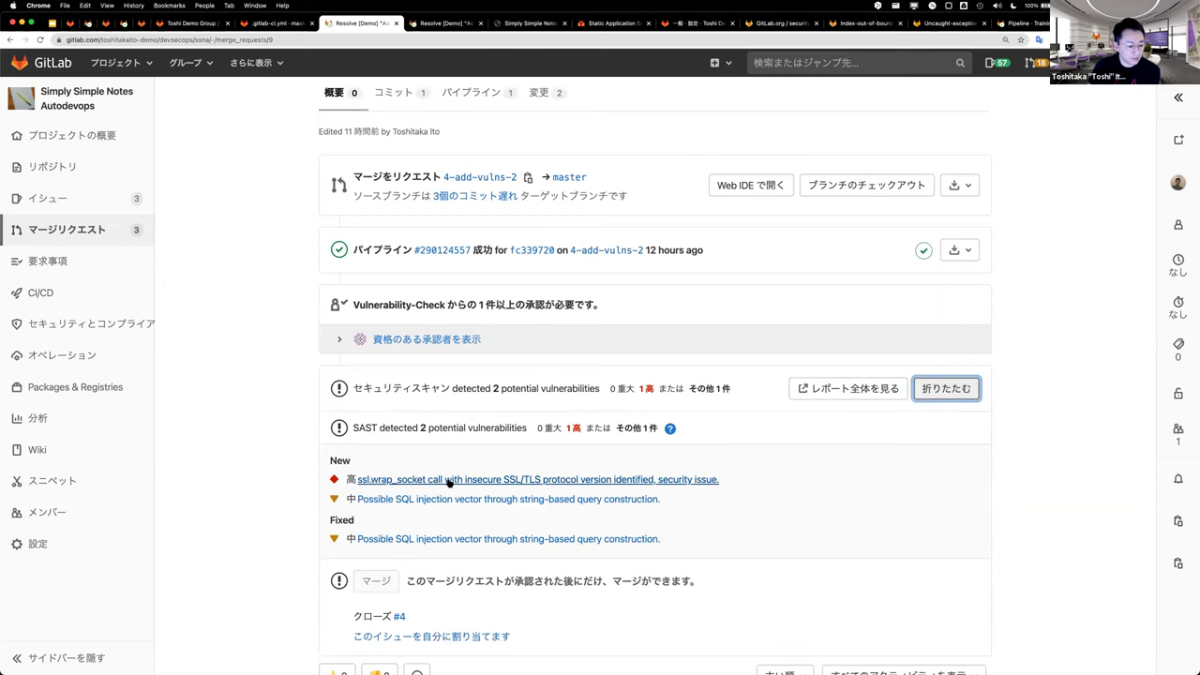
scroll(496, 482, "up", 2)
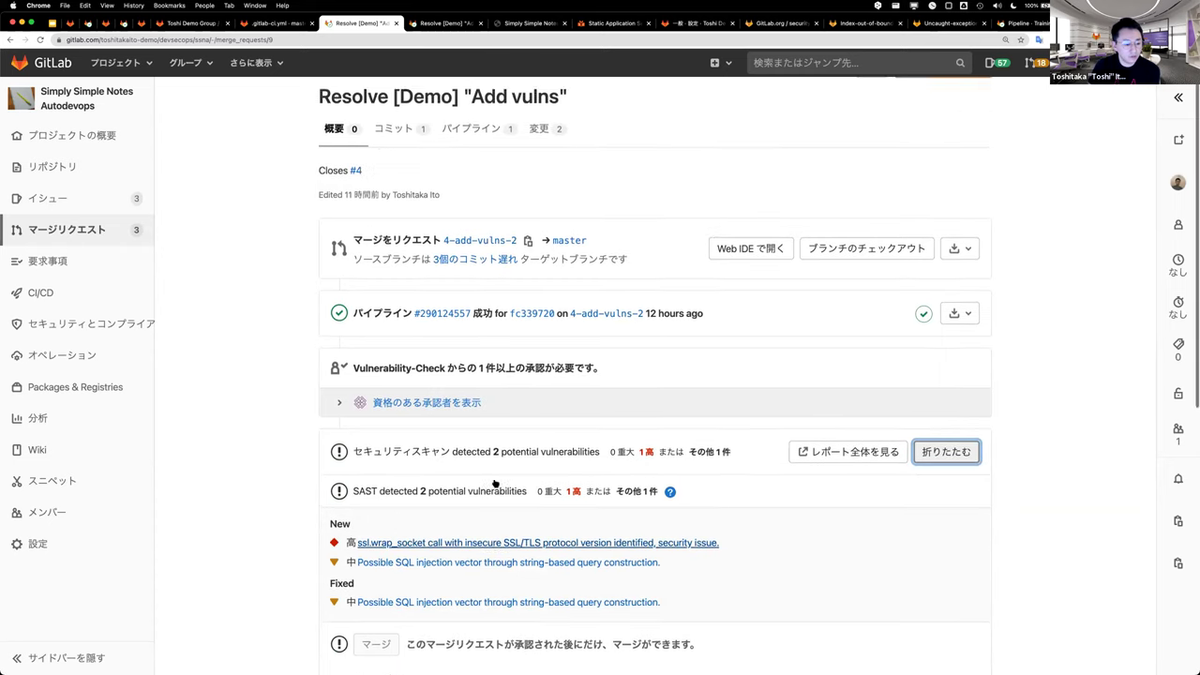
left_click(342, 405)
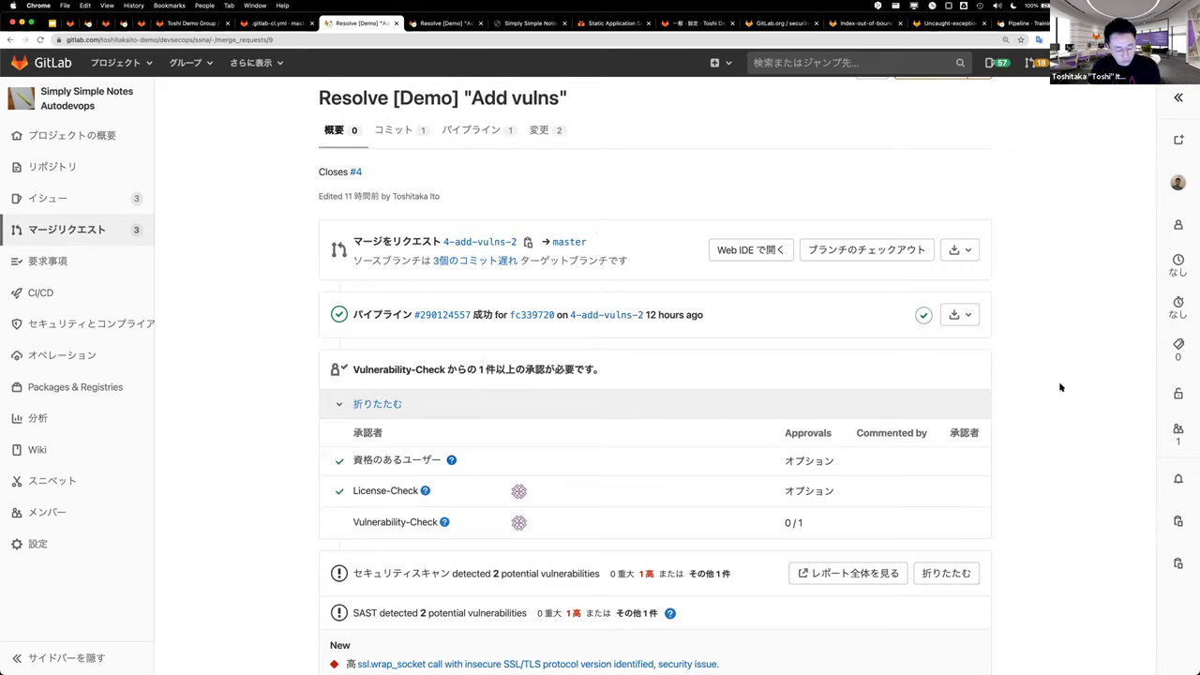
Switch to the approver's GitLab session in Safari, show the eligible approvers and approve the "Add vulns" merge request
key("super+Tab")
key("super+Tab")
key("super+Tab")
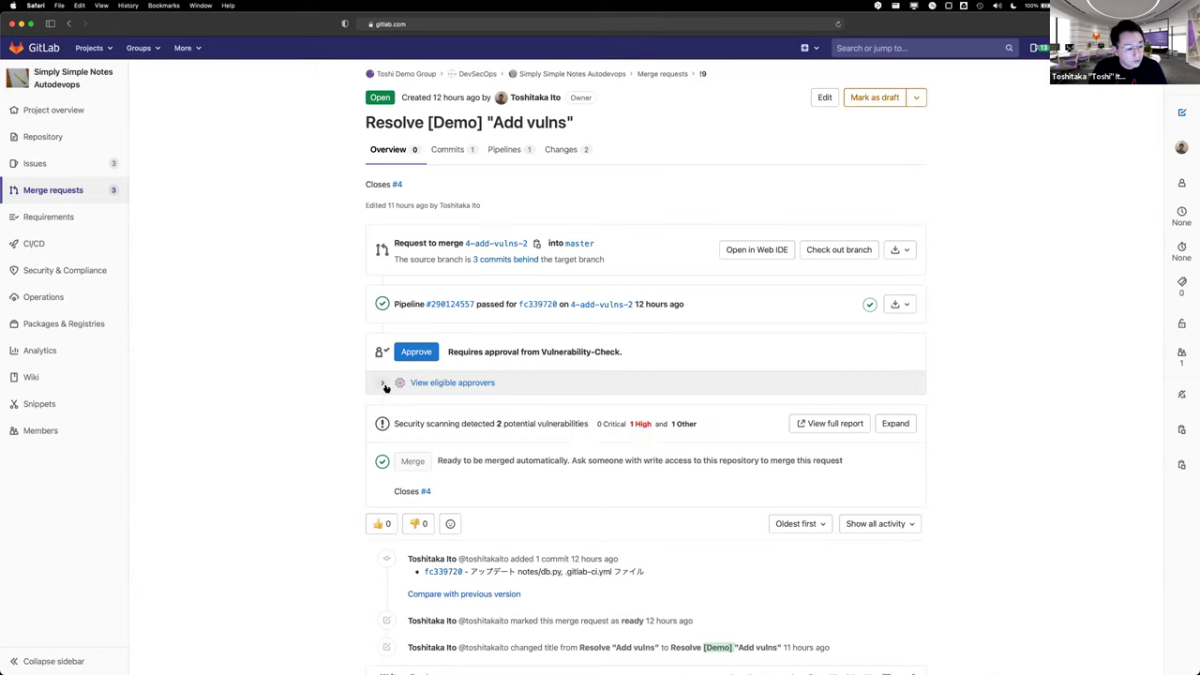
left_click(384, 384)
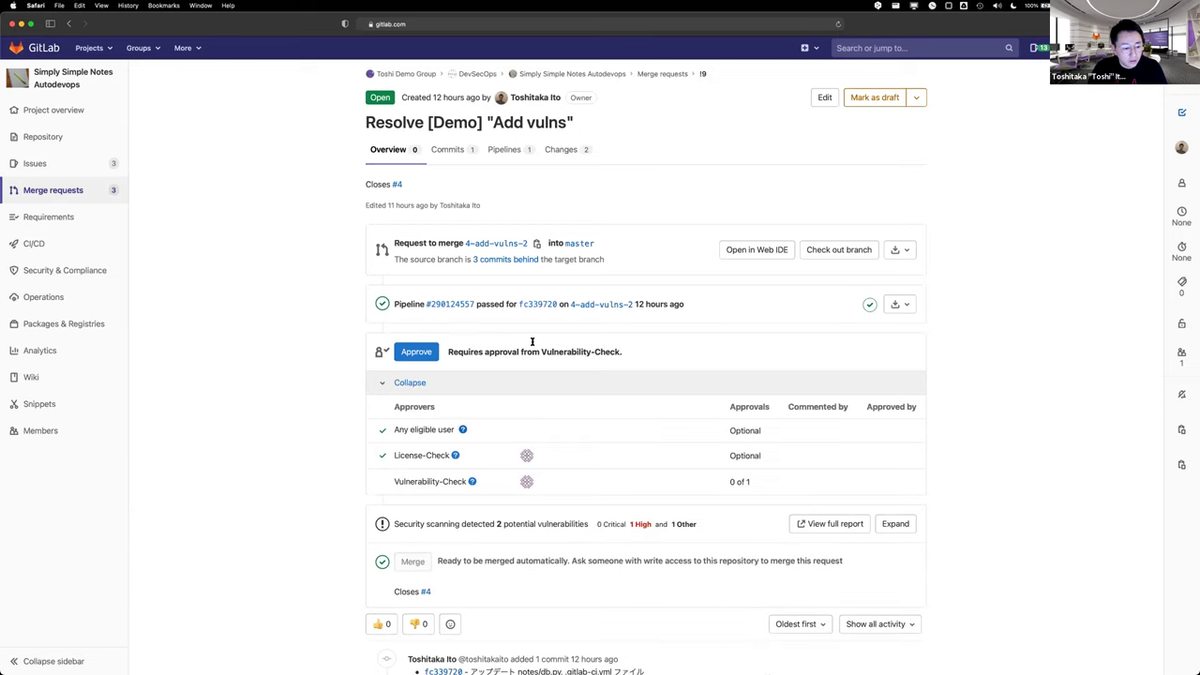
left_click(417, 353)
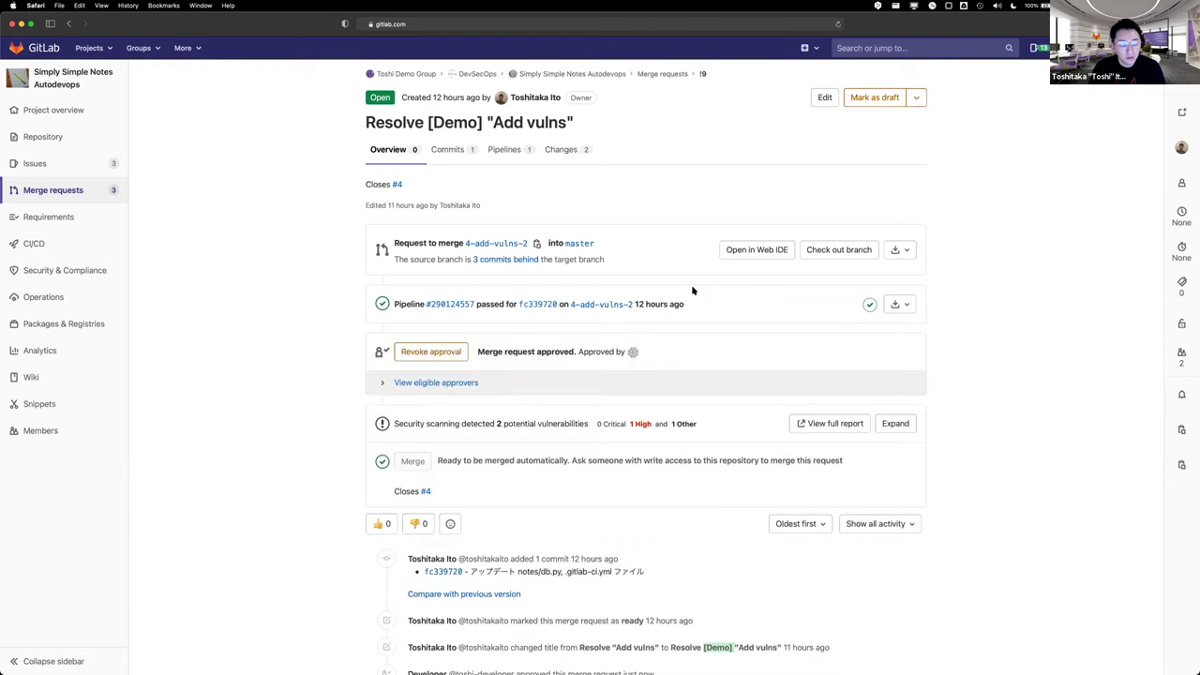
Switch back to Chrome and present the Google Slides deck from slide 15, on GitLab and shift-left security testing
key("super+Tab")
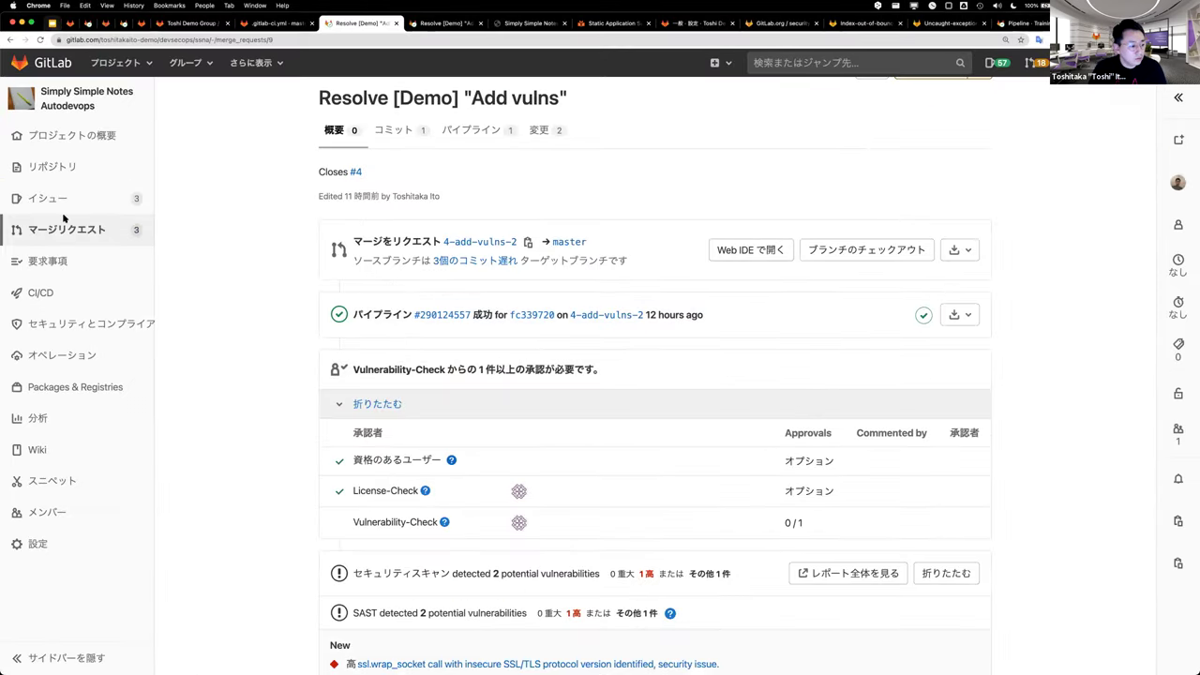
key("super+1")
scroll(81, 549, "down", 2)
left_click(81, 546)
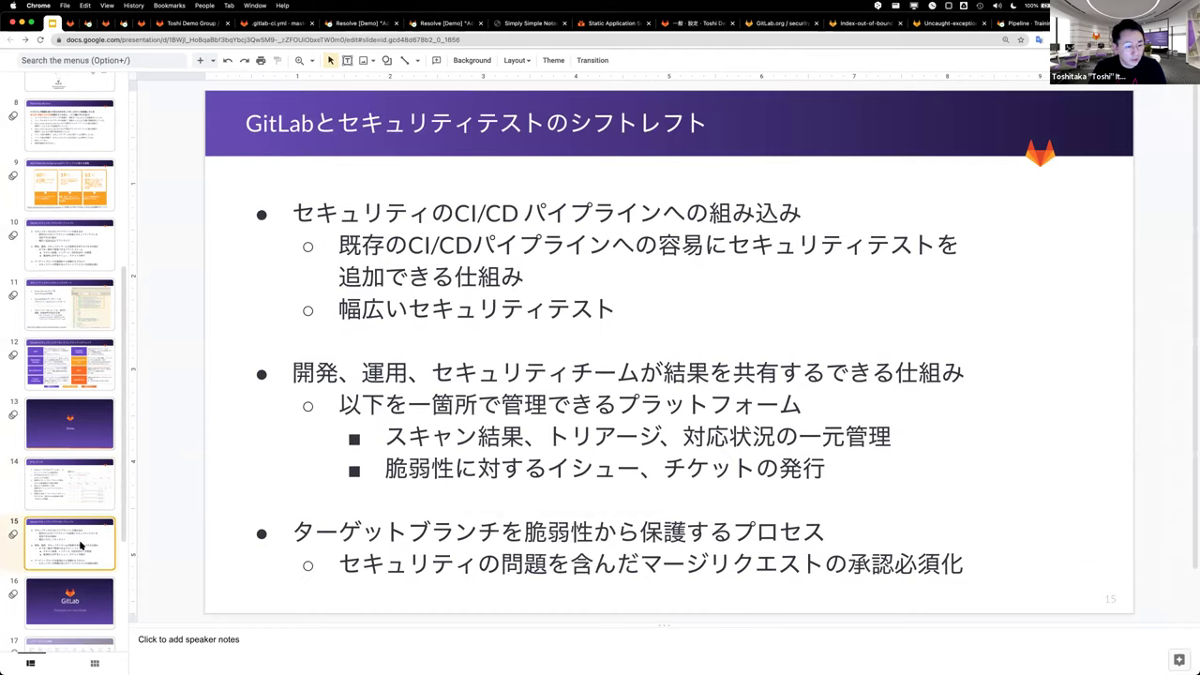
key("super+Return")
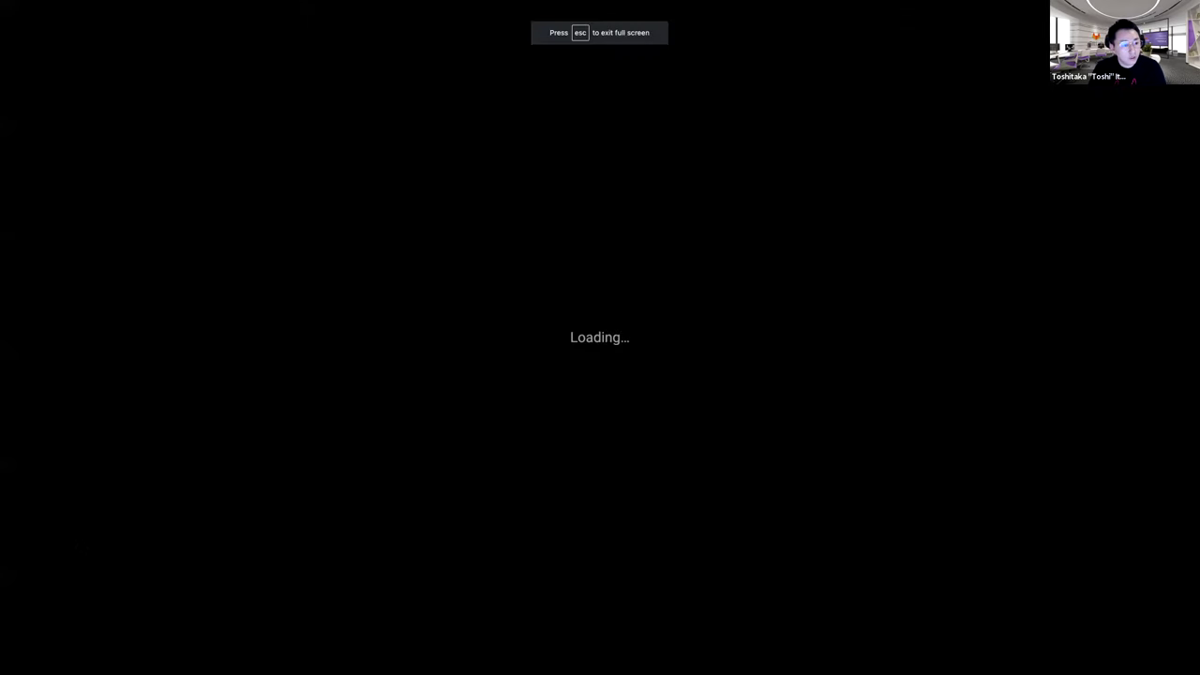